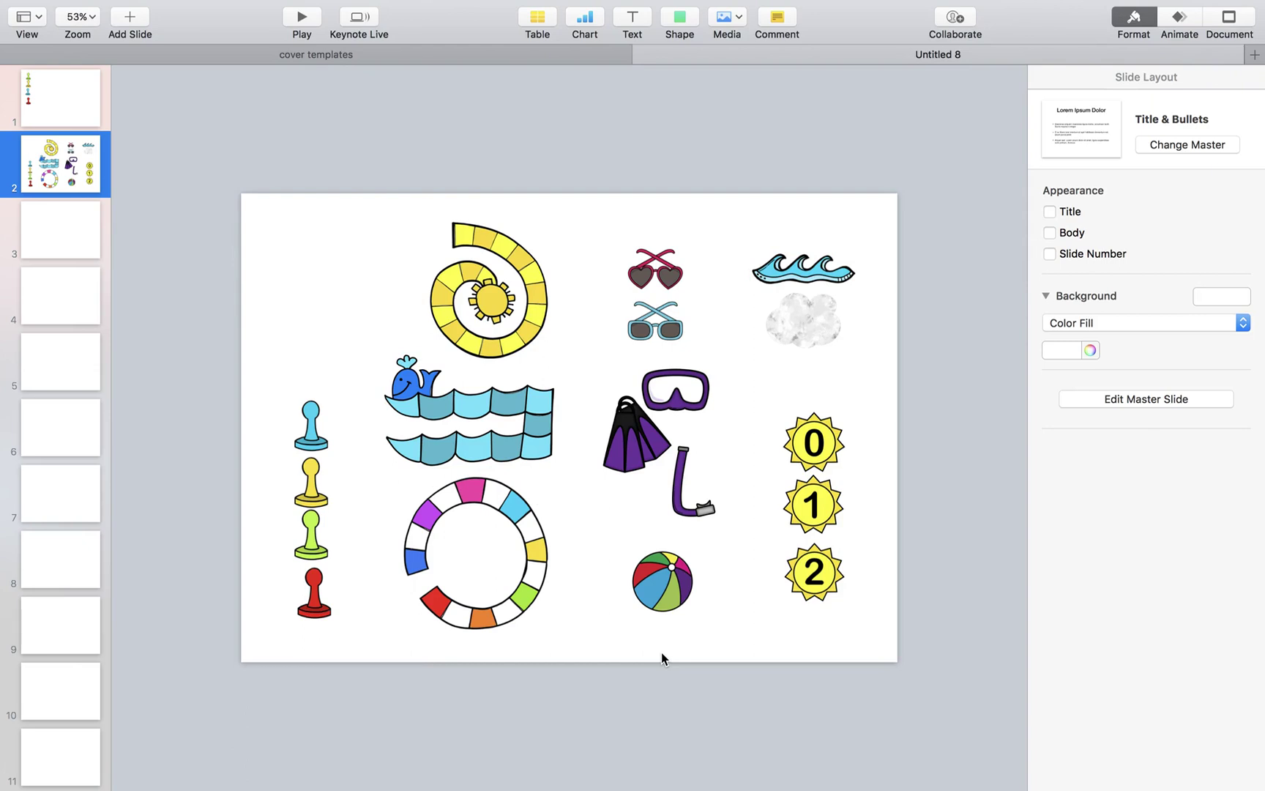
# - Select the spiral, whale-and-waves, colour ring and small waves images together on slide 2
pyautogui.click(486, 354)
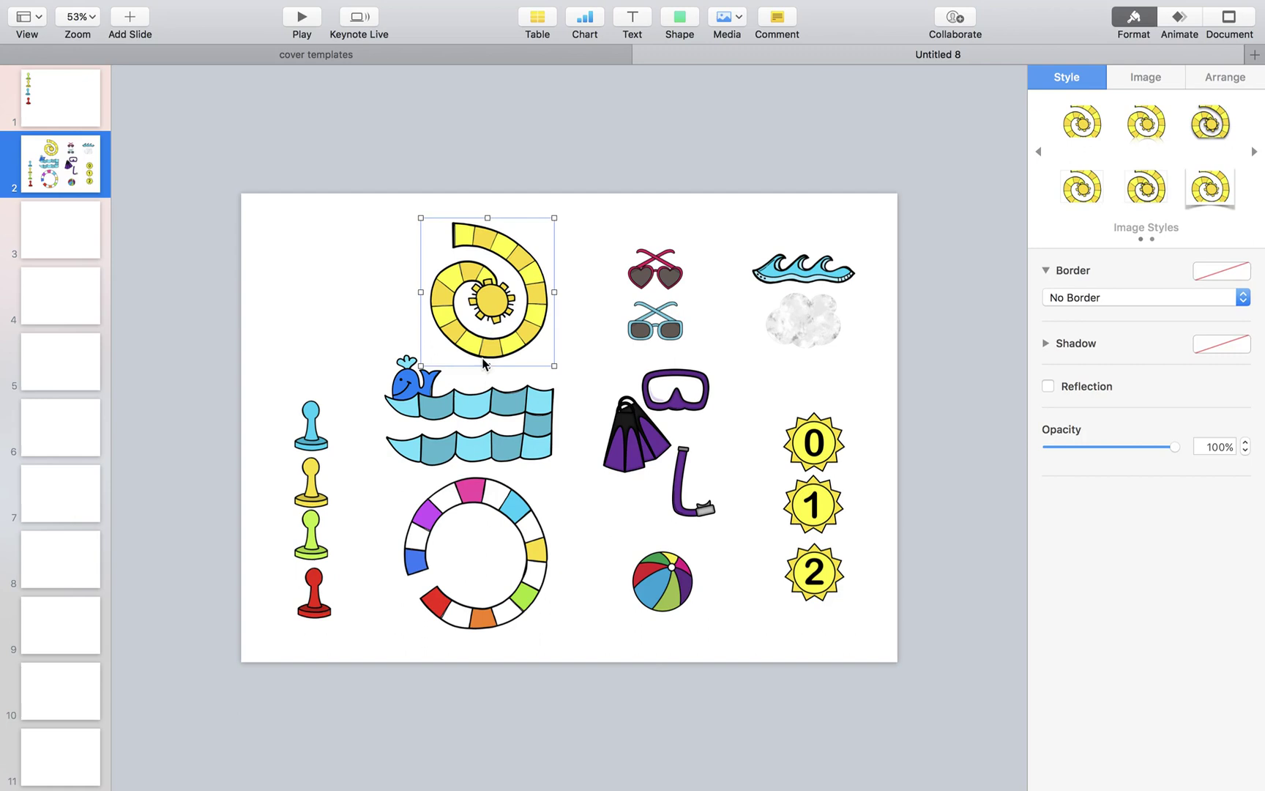
pyautogui.keyDown('shift'); pyautogui.click(470, 401); pyautogui.keyUp('shift')
pyautogui.keyDown('shift'); pyautogui.click(467, 498); pyautogui.keyUp('shift')
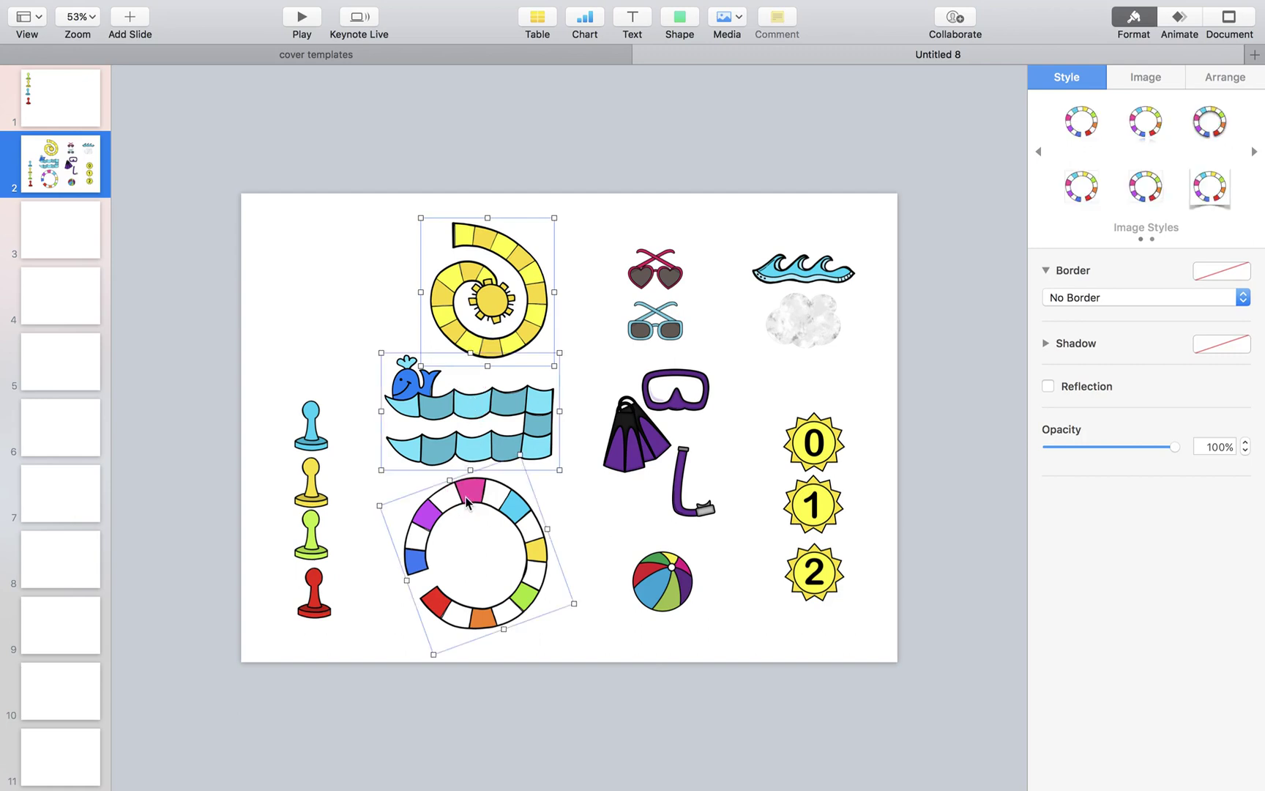
pyautogui.keyDown('shift'); pyautogui.click(764, 275); pyautogui.keyUp('shift')
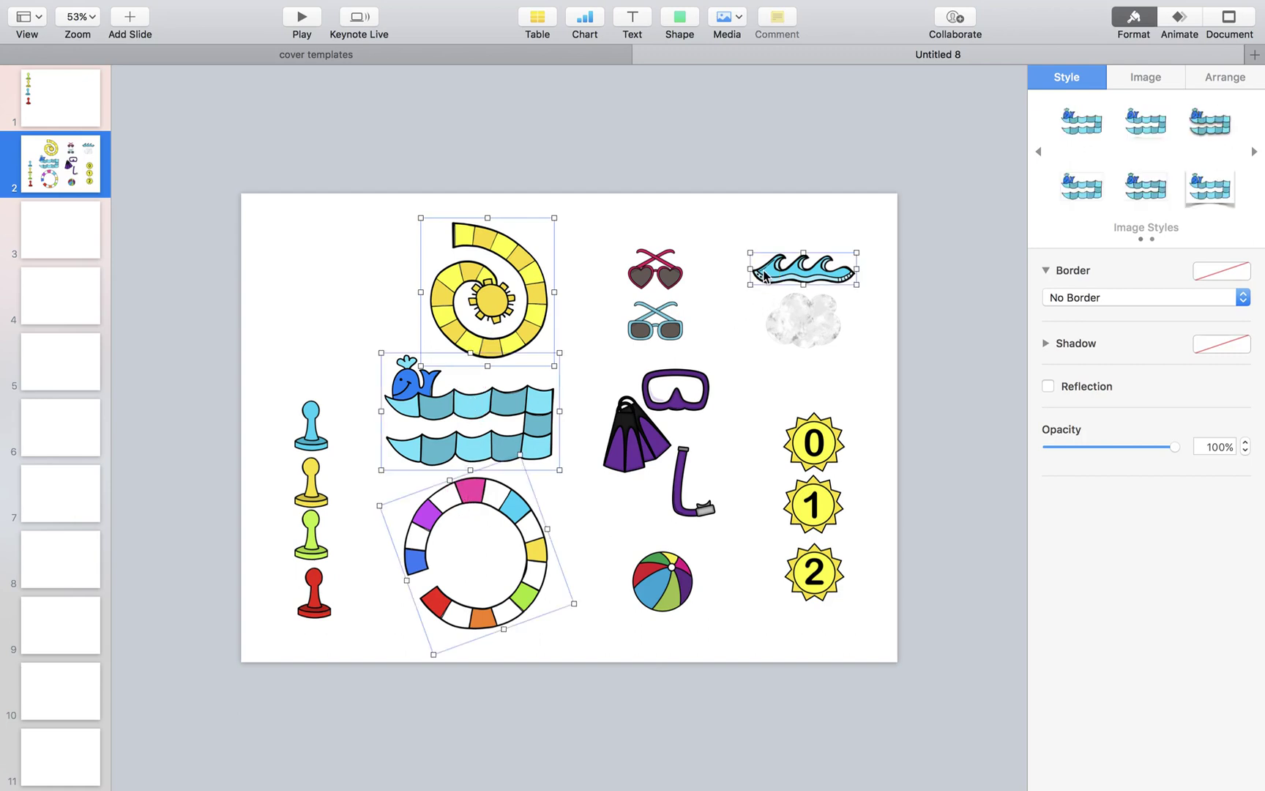
# - Paste the four board images onto blank slide 3 and park them just off its left edge
pyautogui.click(73, 245)
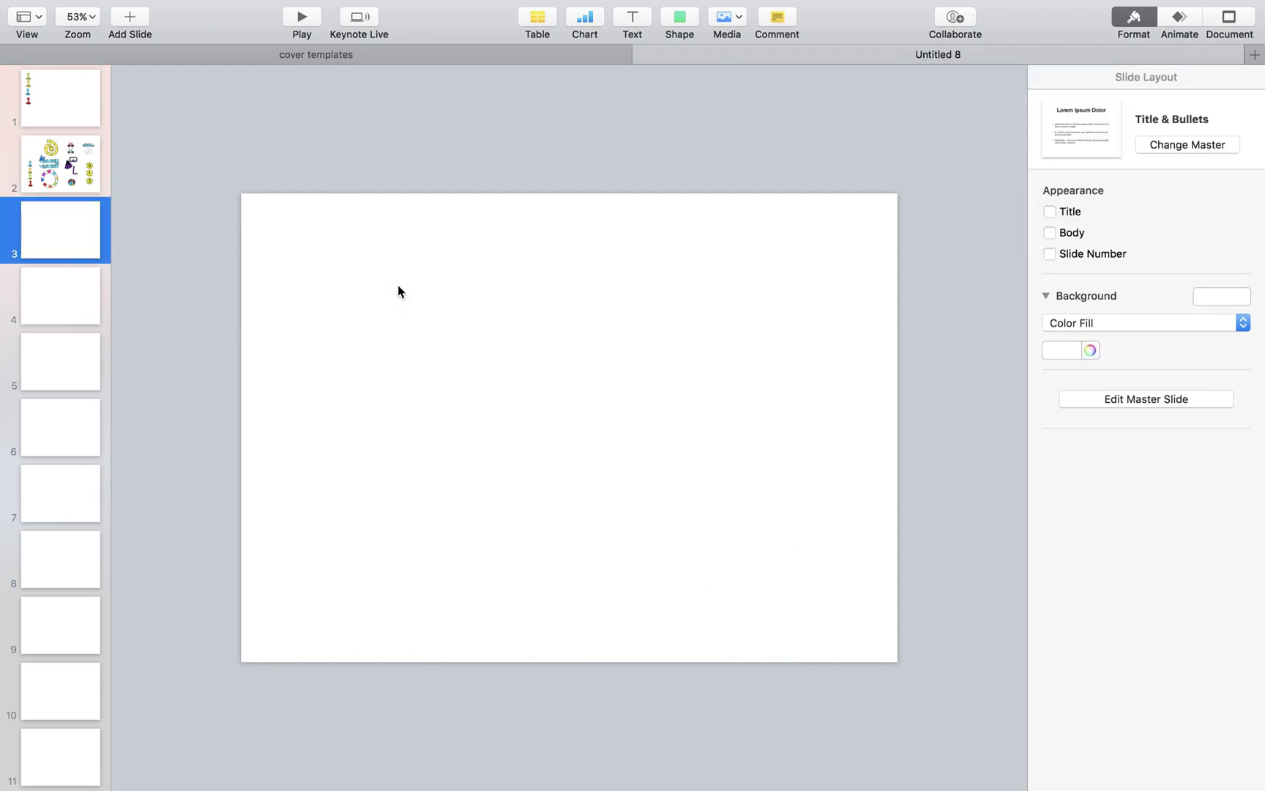
pyautogui.press('super+v')
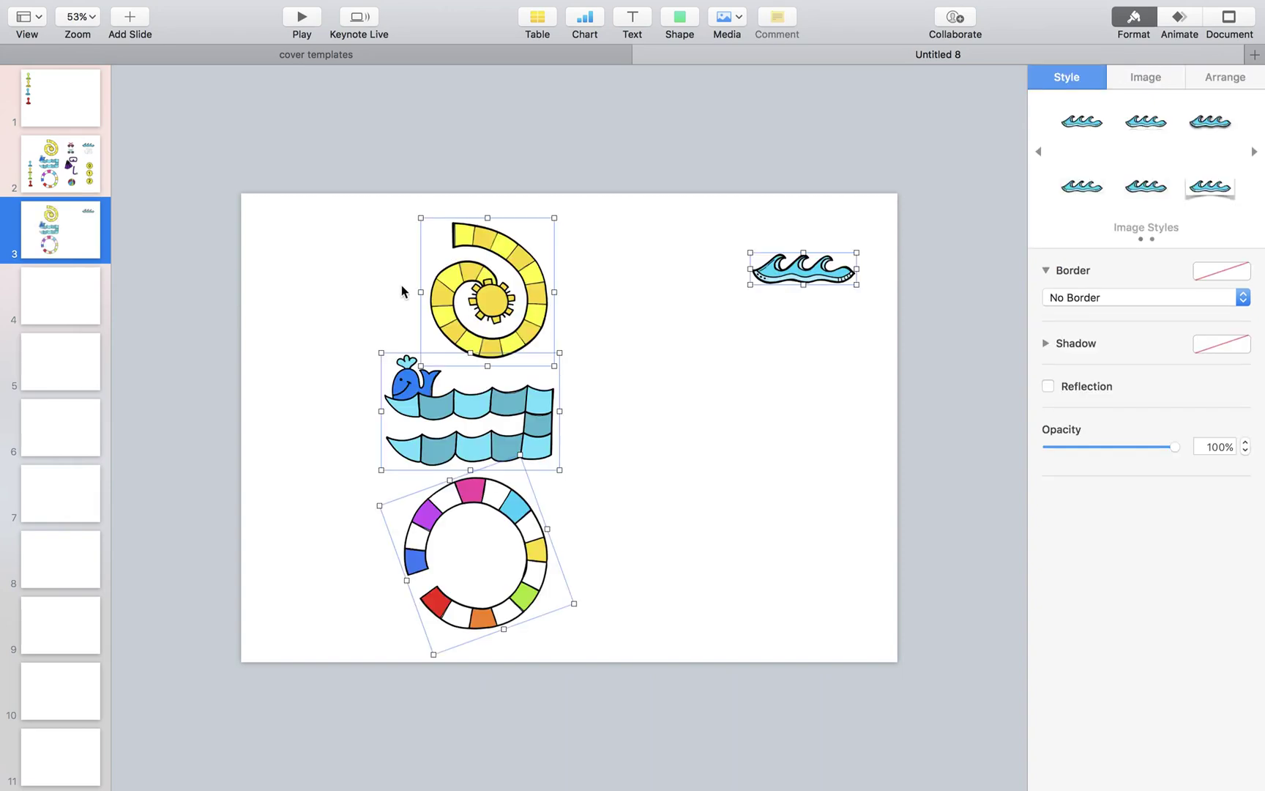
pyautogui.click(861, 382)
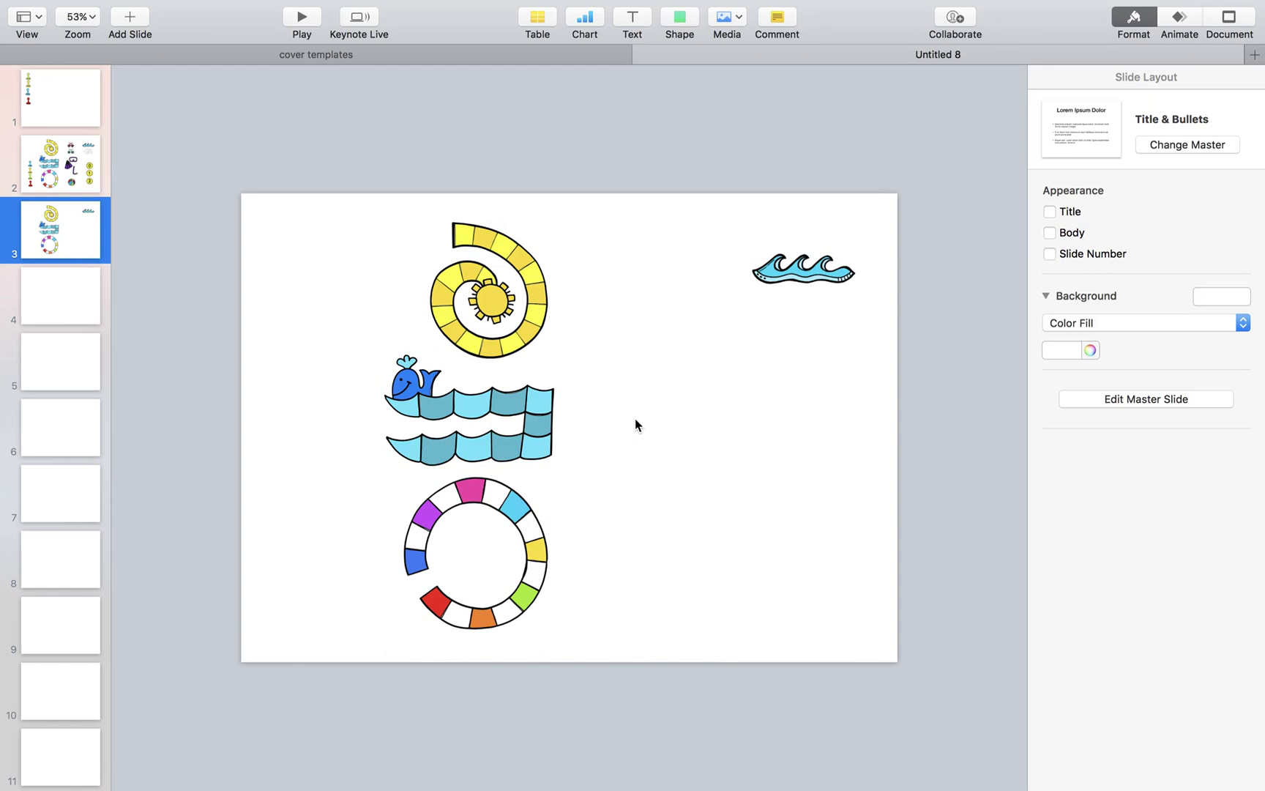
pyautogui.moveTo(425, 149); pyautogui.dragTo(203, 581)
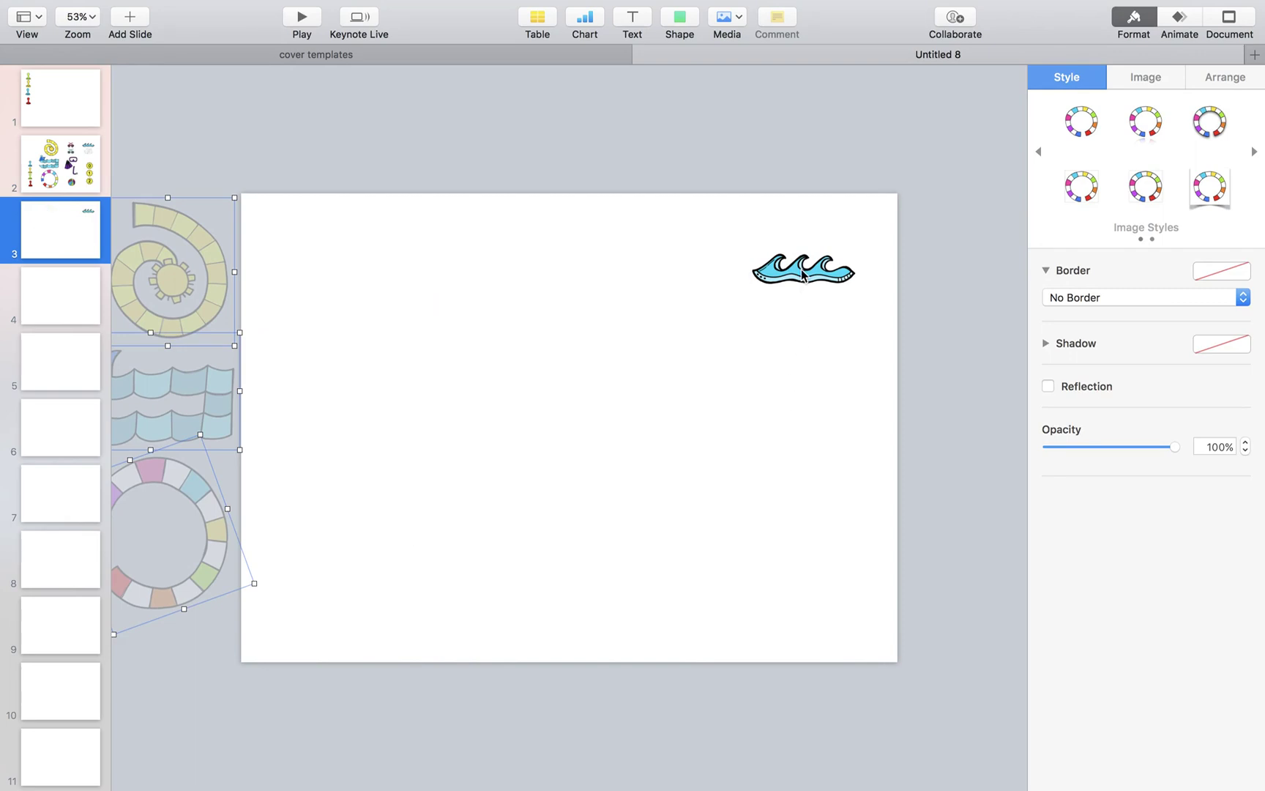
pyautogui.moveTo(803, 269); pyautogui.dragTo(165, 638)
pyautogui.click(289, 563)
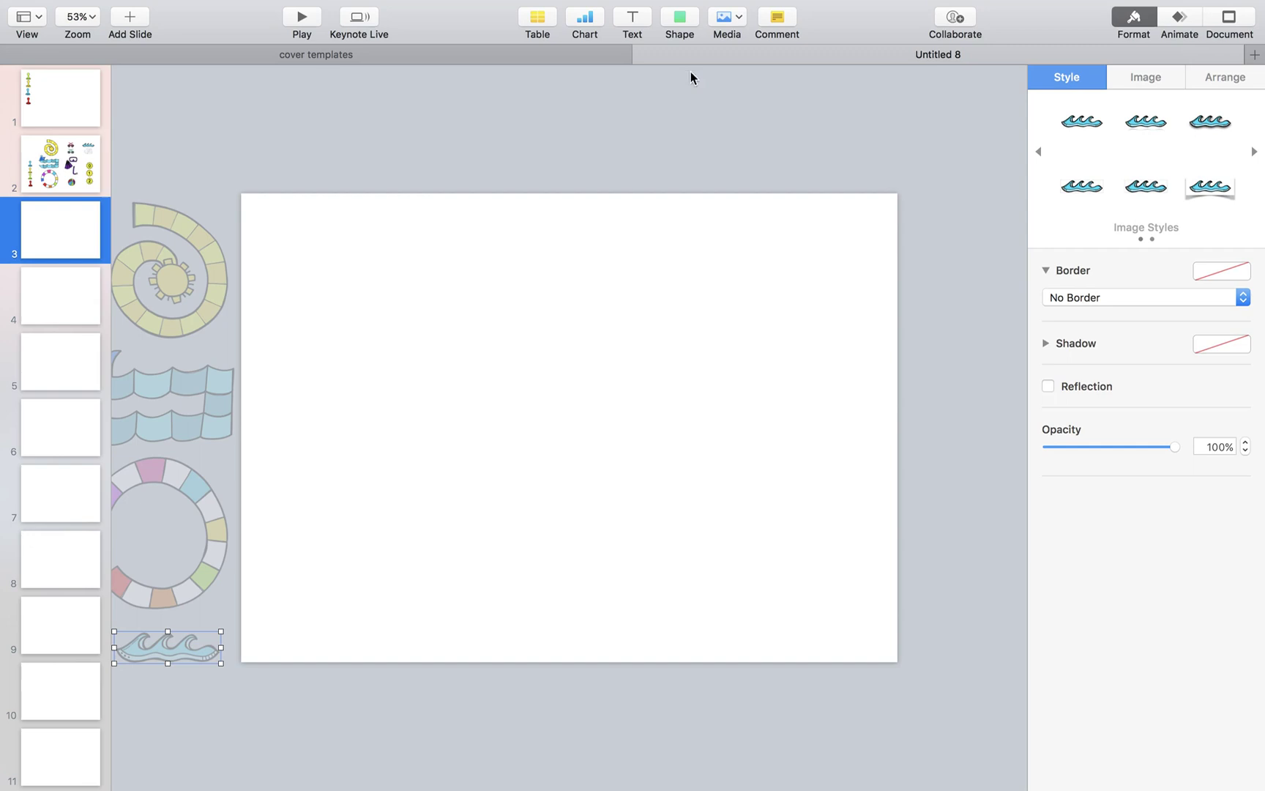
# - Insert a blue square and stretch it into a full-width bar along the top of slide 3
pyautogui.click(680, 21)
pyautogui.click(676, 154)
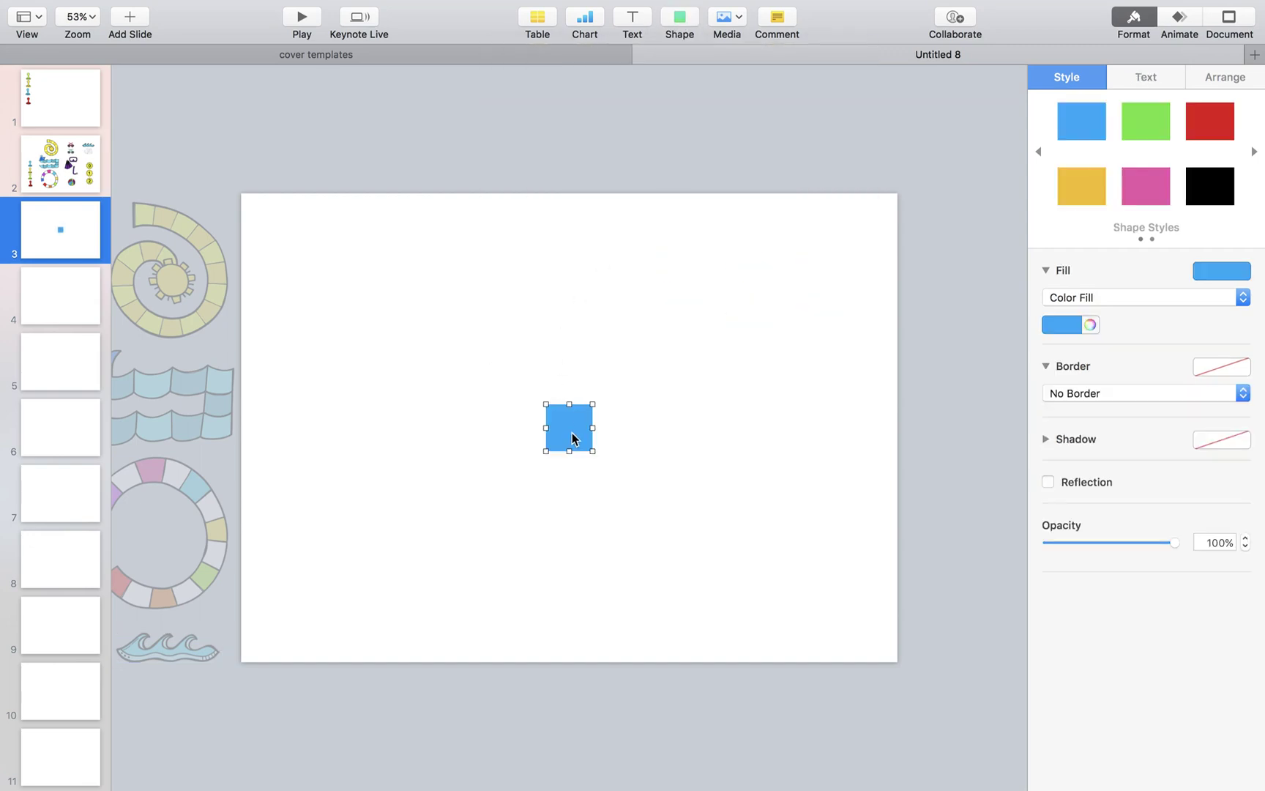
pyautogui.moveTo(572, 438); pyautogui.dragTo(267, 226)
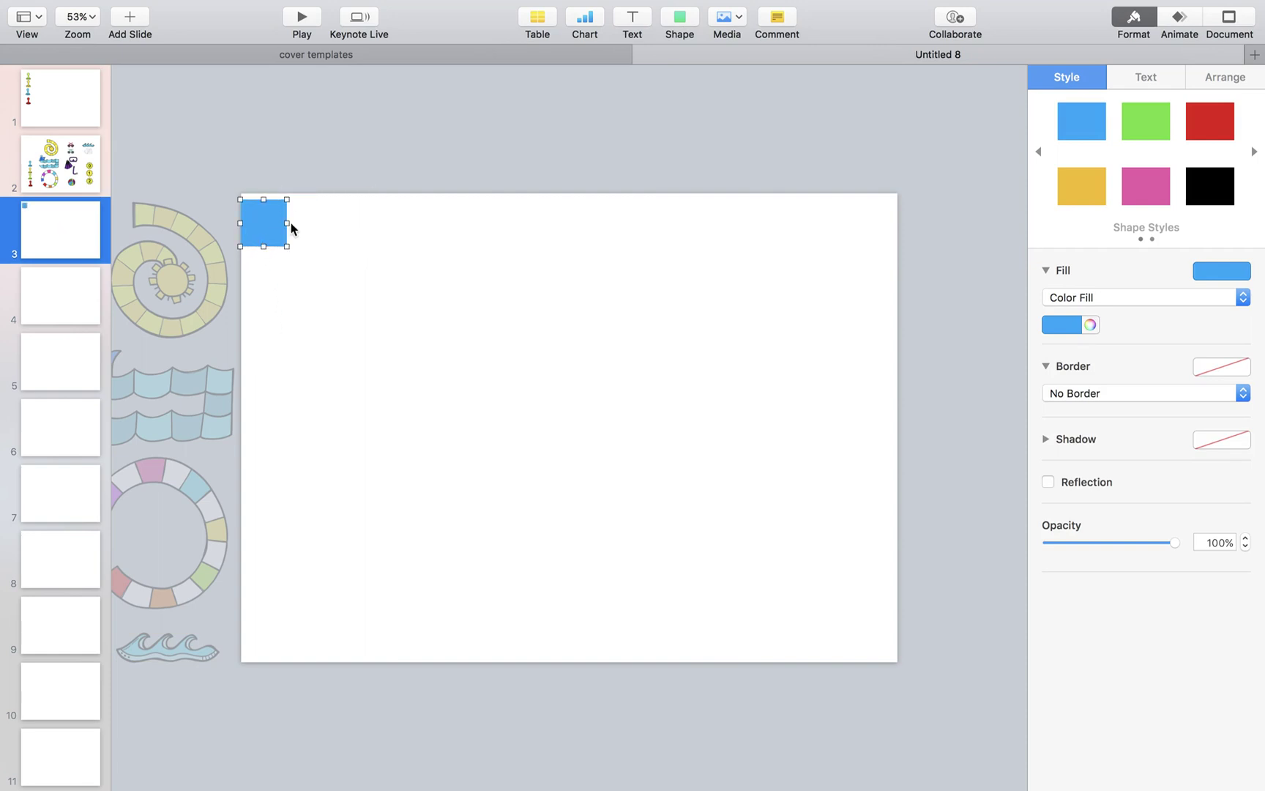
pyautogui.moveTo(287, 223); pyautogui.dragTo(897, 231)
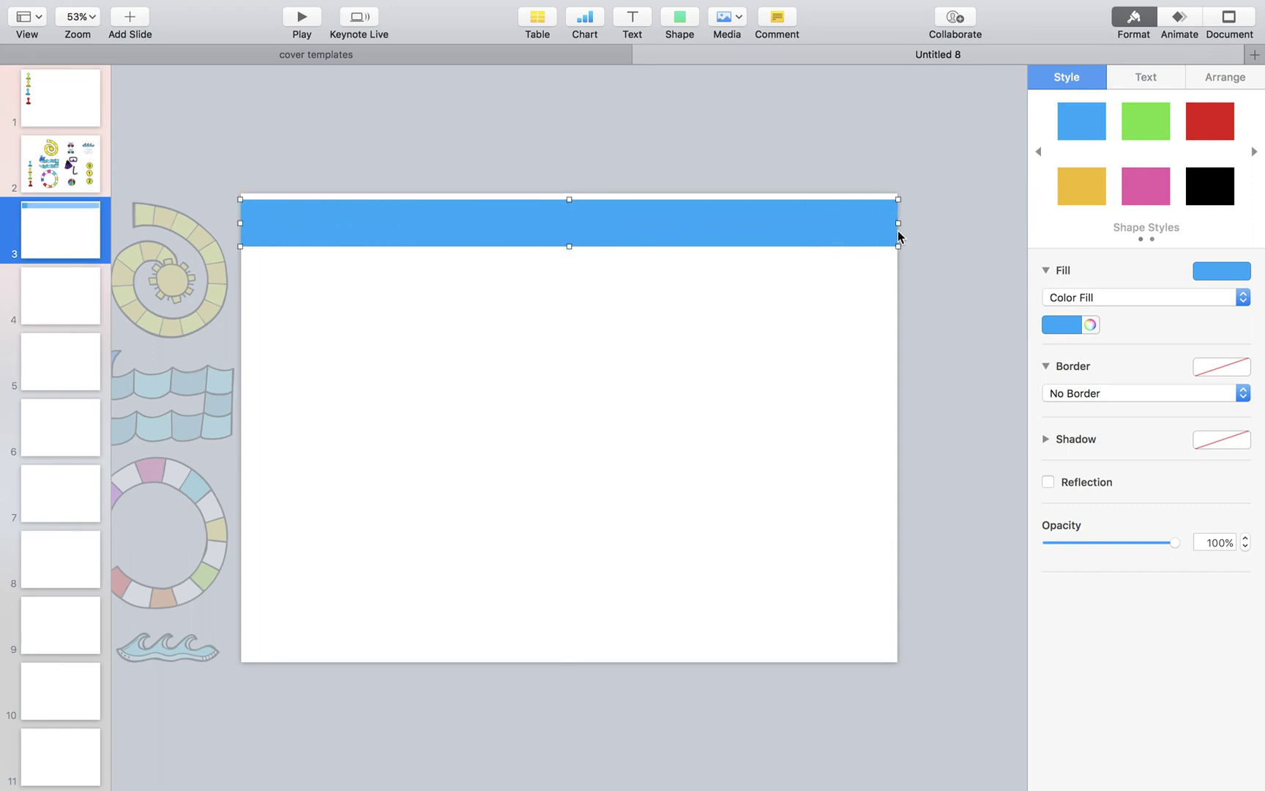
pyautogui.click(836, 282)
pyautogui.click(808, 221)
pyautogui.moveTo(808, 221); pyautogui.dragTo(808, 223)
# - Duplicate the top bar down to the slide's bottom and shrink its height to 52 pt
pyautogui.click(807, 278)
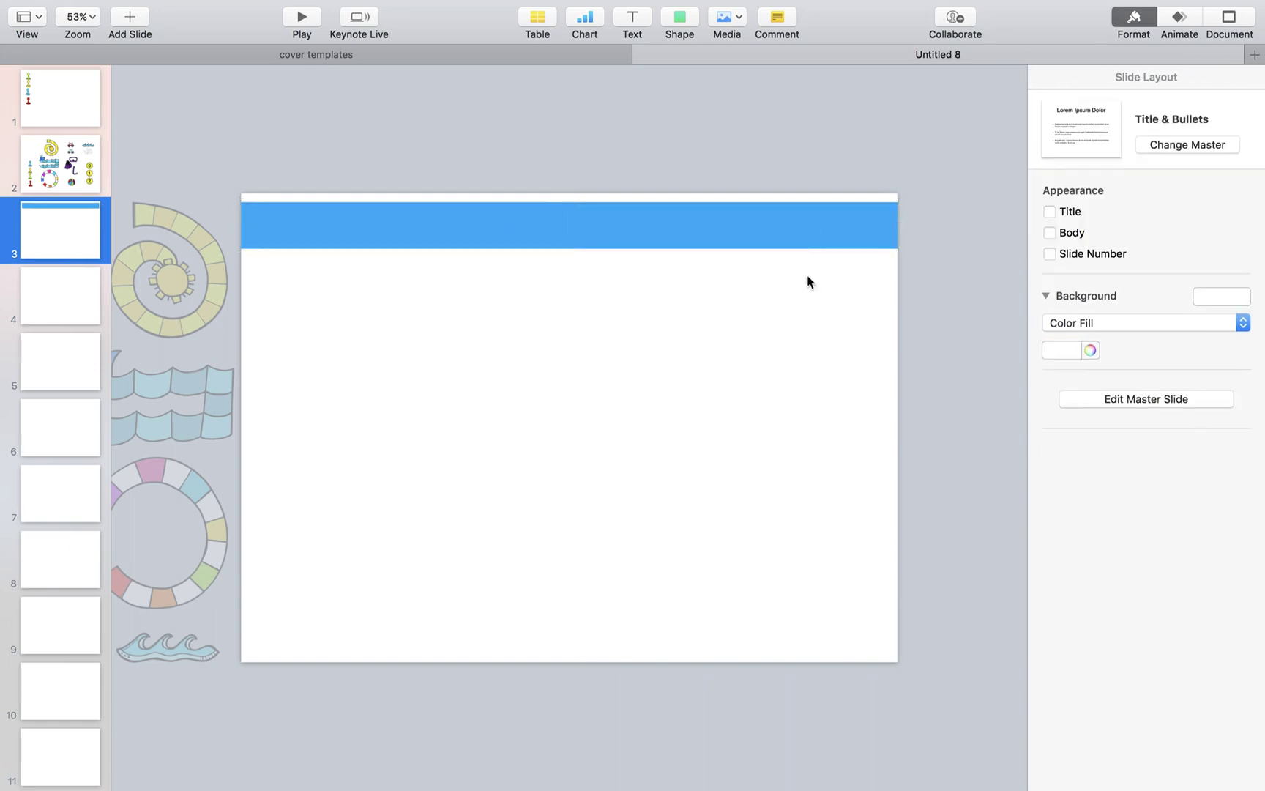
pyautogui.click(786, 234)
pyautogui.moveTo(788, 237); pyautogui.dragTo(786, 648)
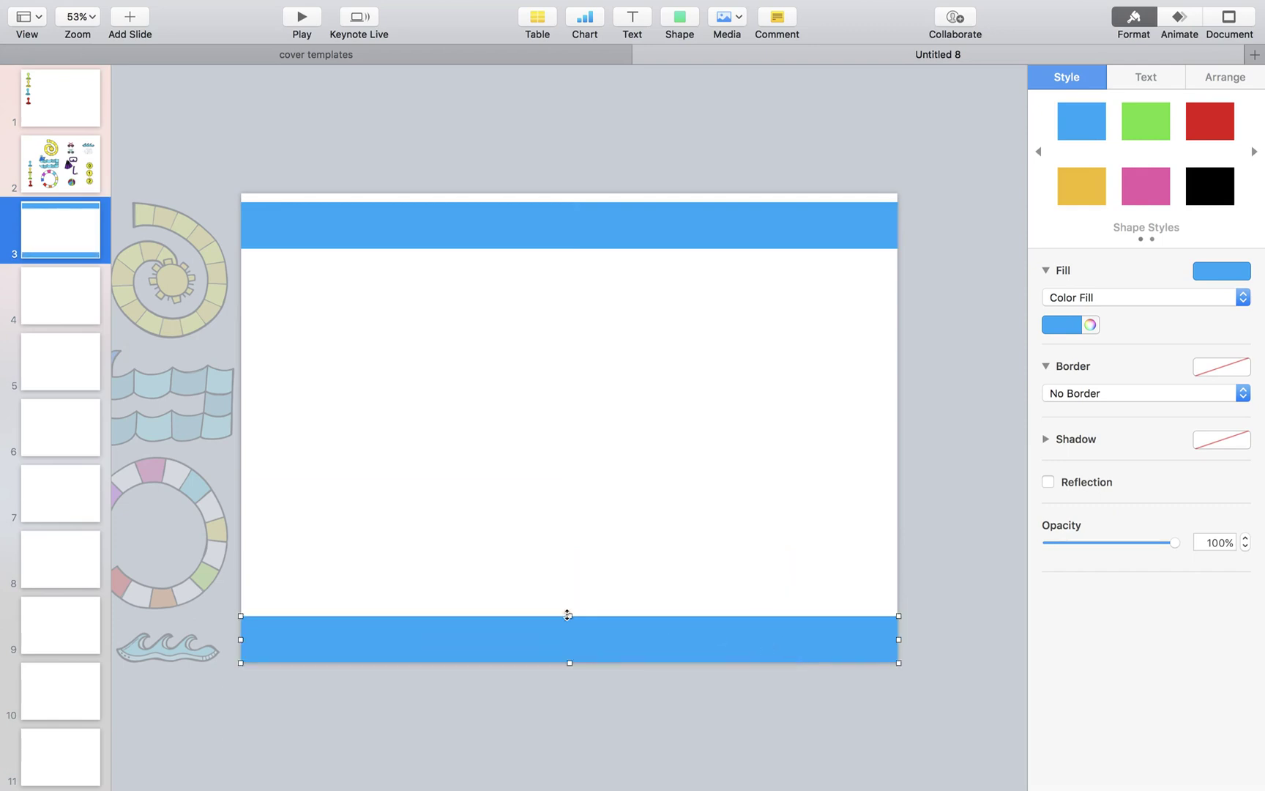
pyautogui.moveTo(567, 615); pyautogui.dragTo(568, 640)
# - Select the top and bottom bars and apply the black shape style to both
pyautogui.click(586, 563)
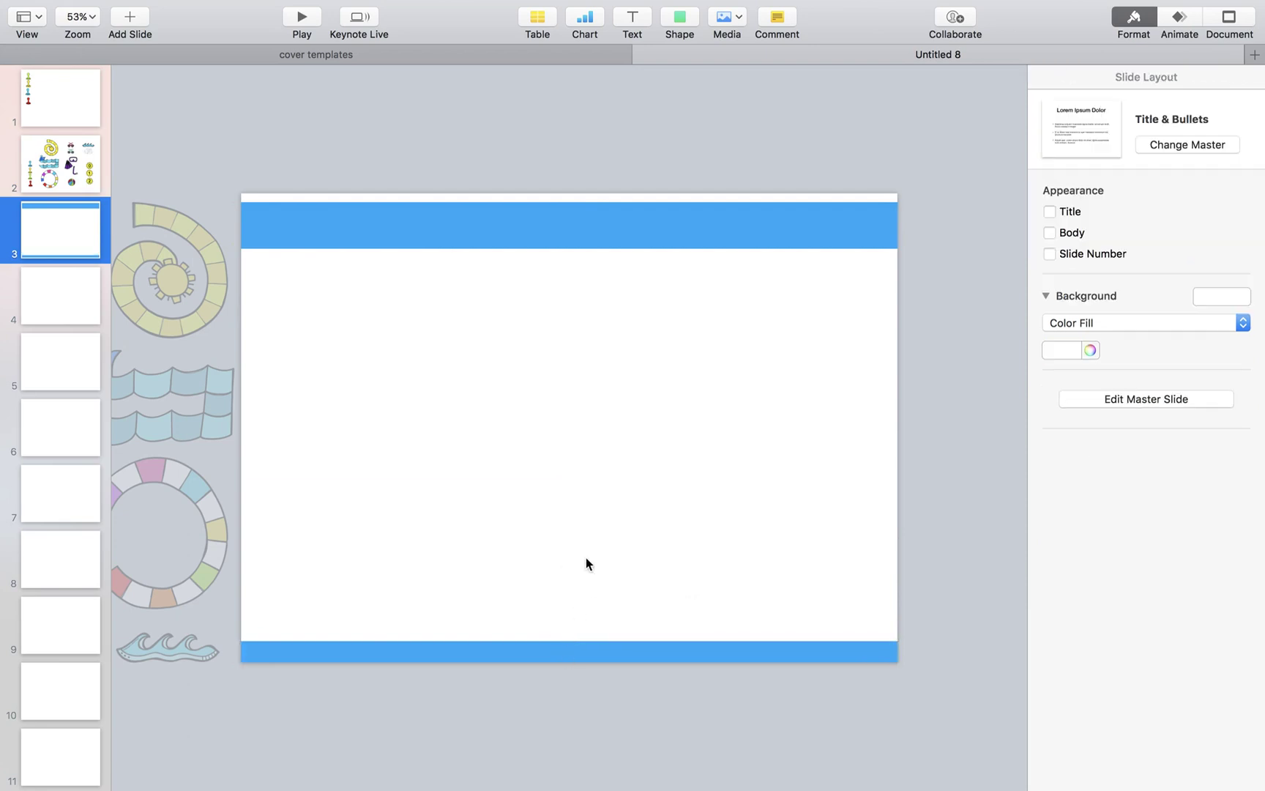
pyautogui.click(627, 240)
pyautogui.keyDown('shift'); pyautogui.click(573, 659); pyautogui.keyUp('shift')
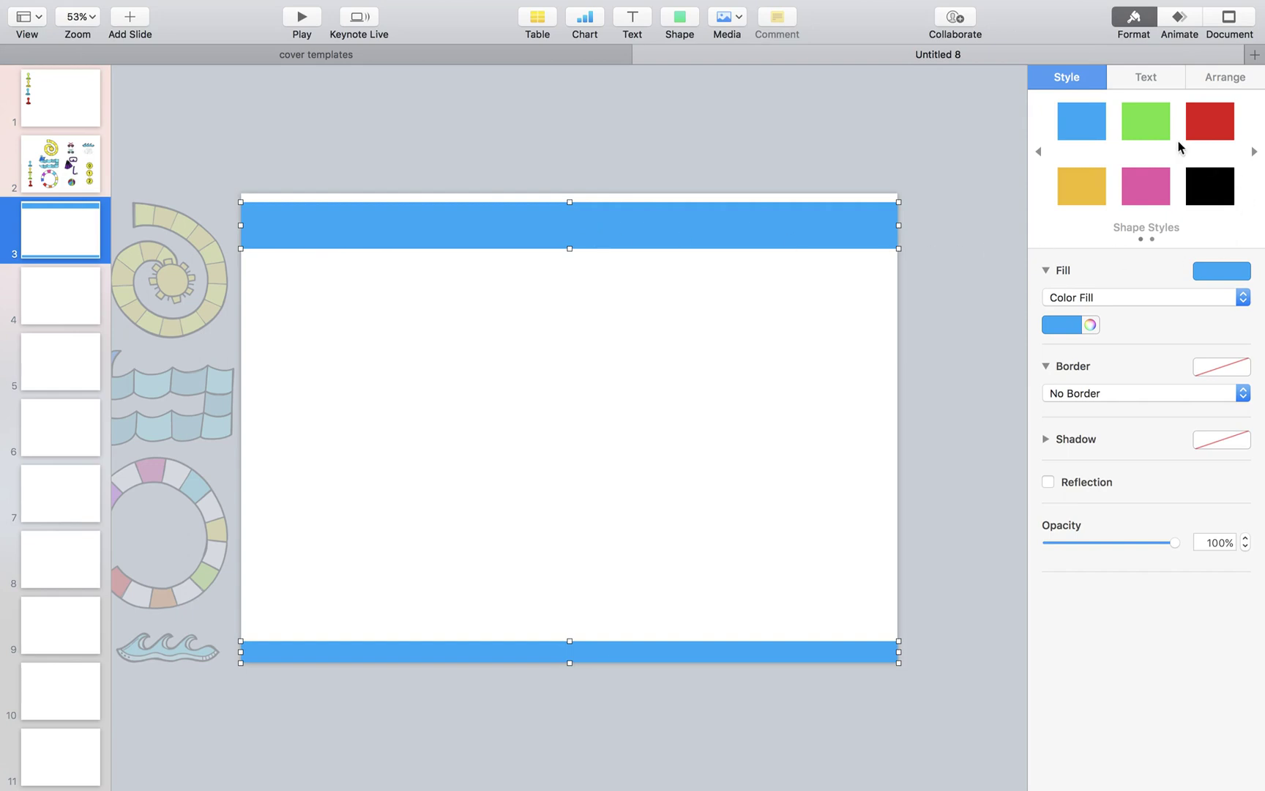
pyautogui.click(1211, 199)
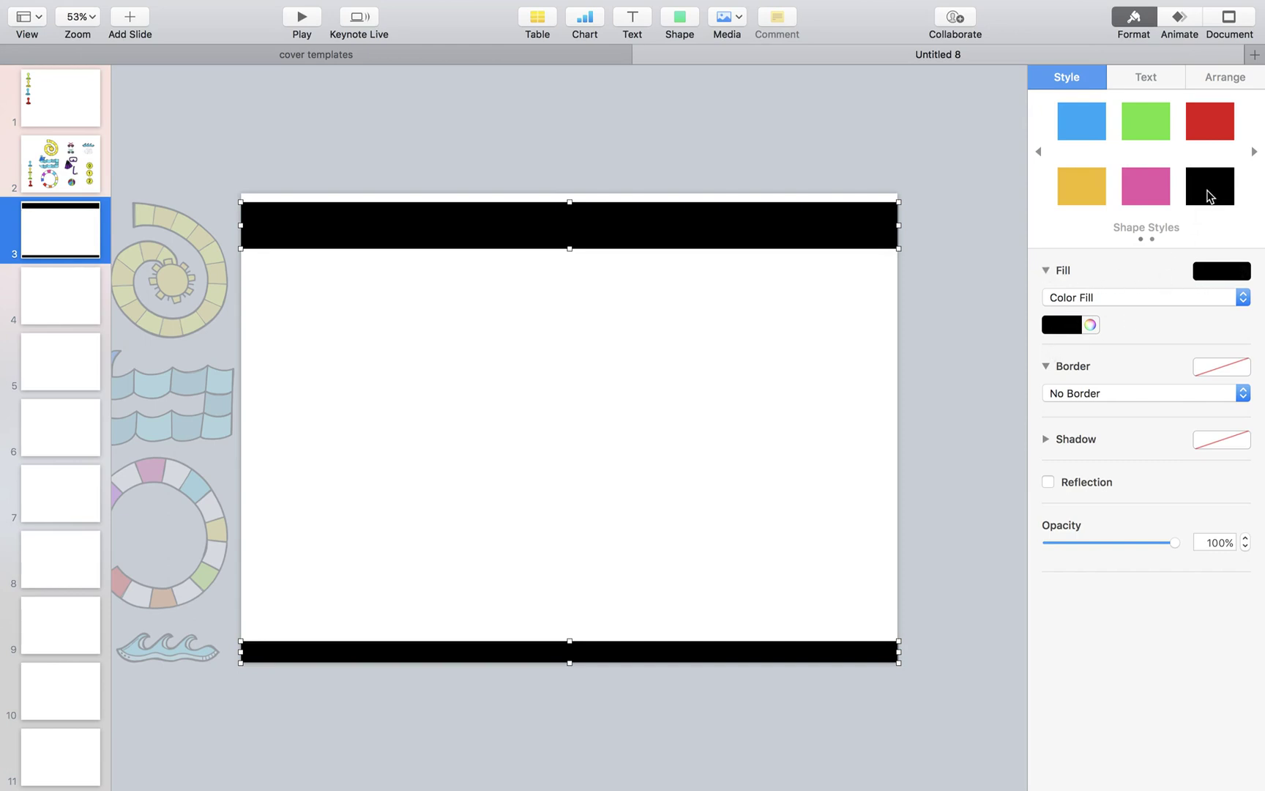
pyautogui.click(597, 357)
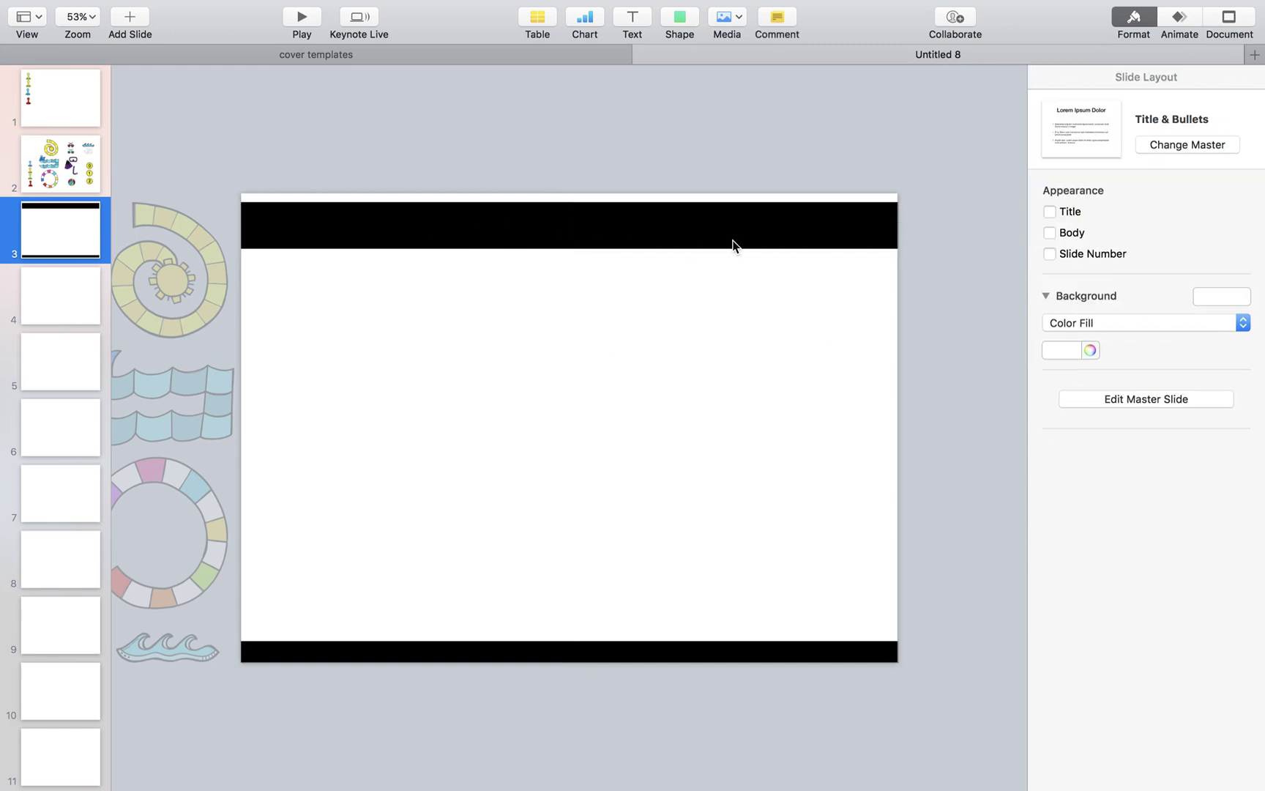
# - Add a centred text box reading 'Open-Ended Game Boards', correcting 'Board Games' to 'Game Boards'
pyautogui.click(632, 22)
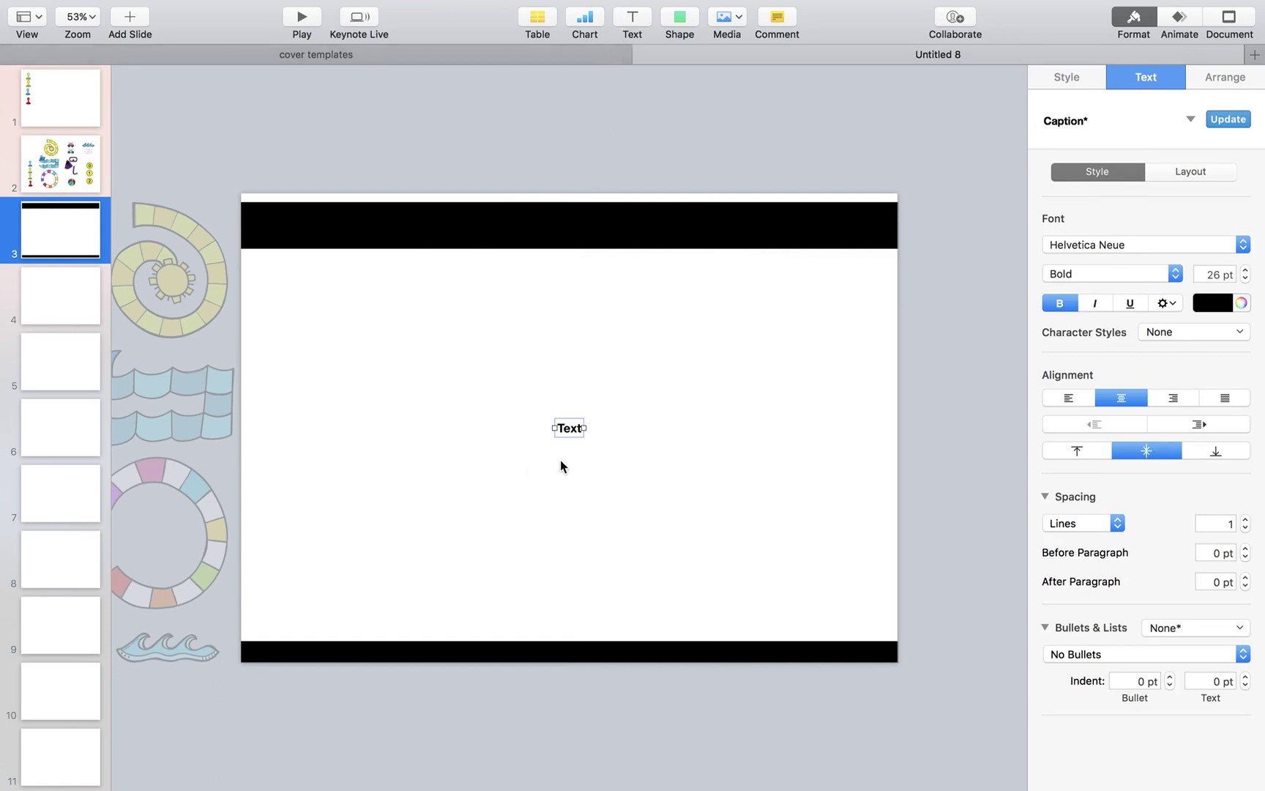
pyautogui.press('super+0')
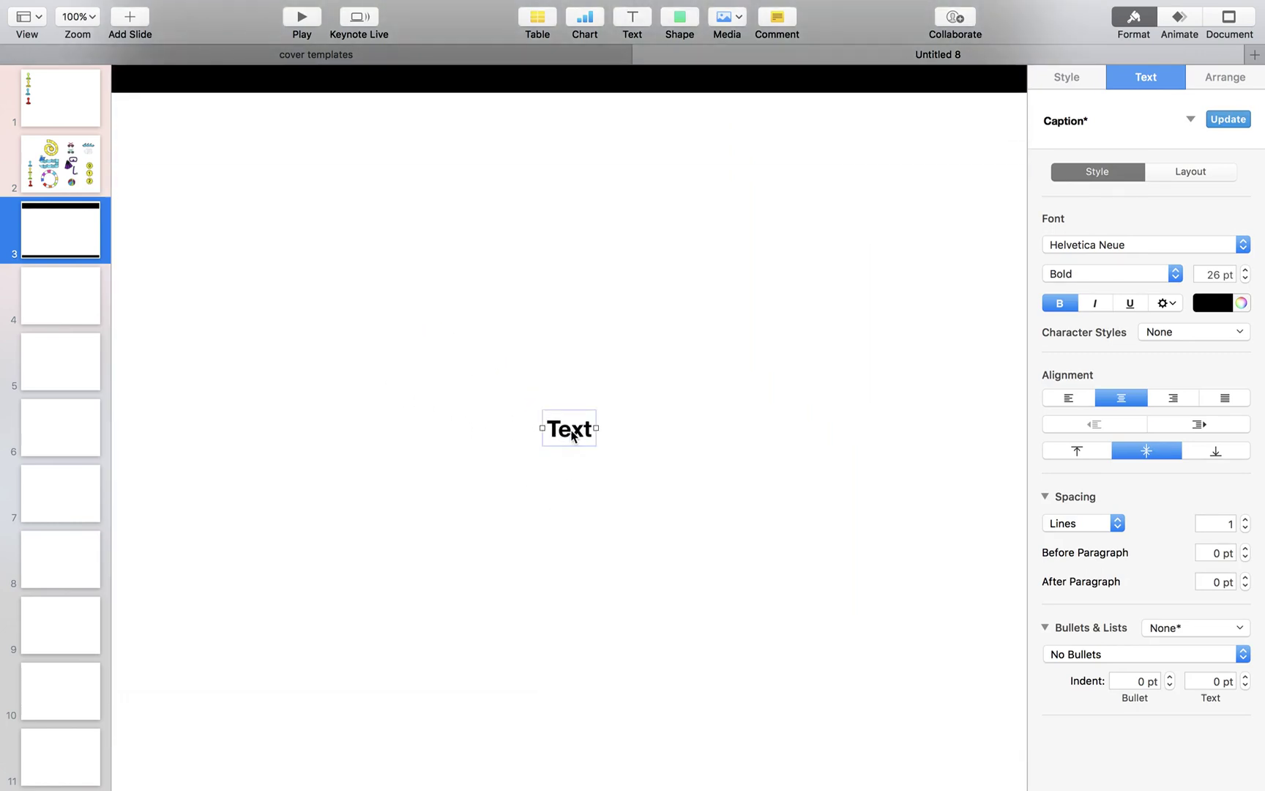
pyautogui.press('shift+super+0')
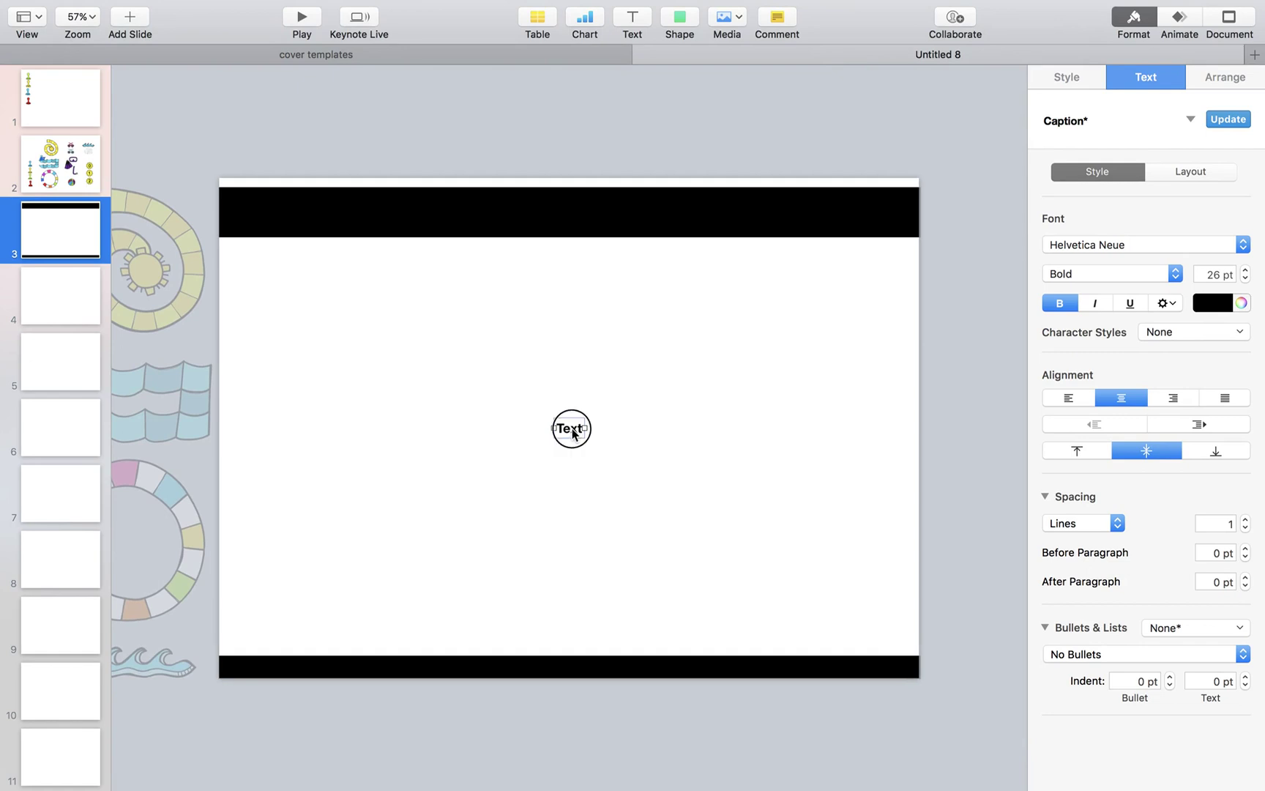
pyautogui.press('BackSpace')
pyautogui.write('Open-Ended Board')
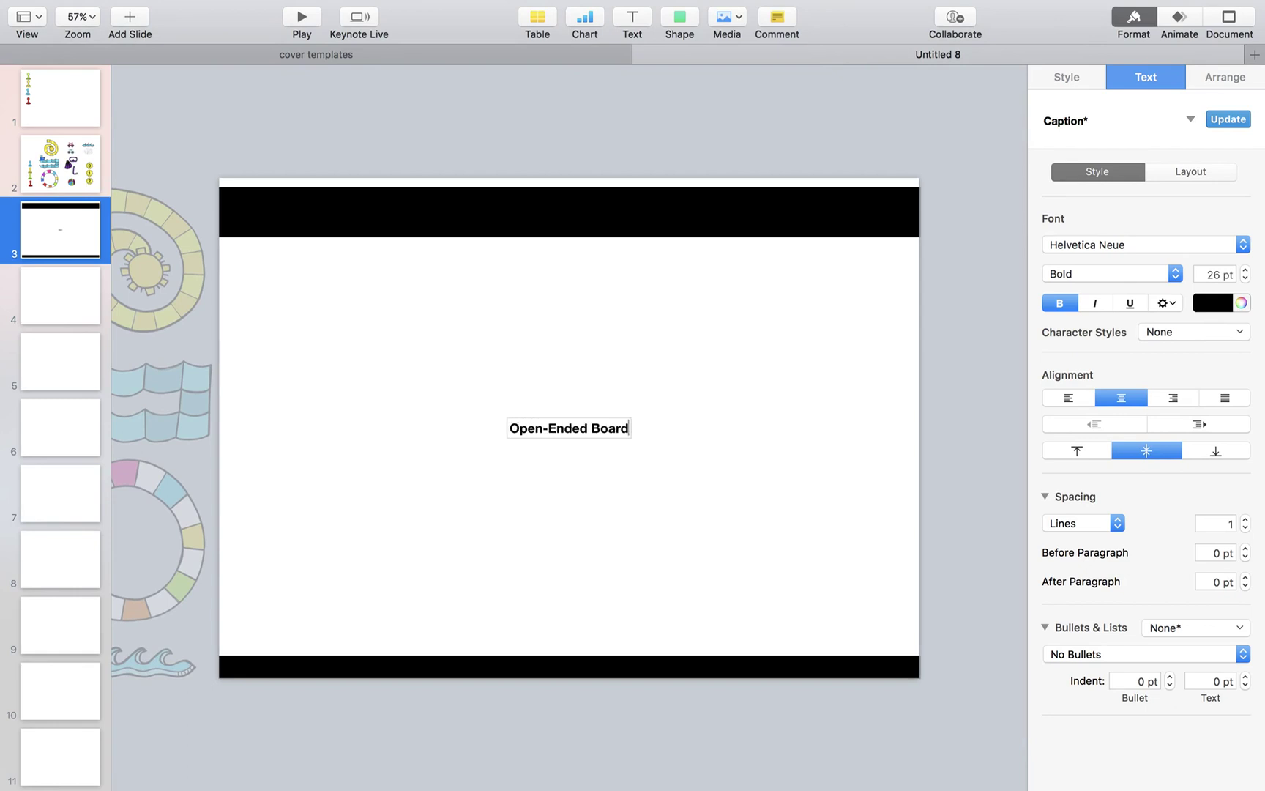
pyautogui.write(' Games')
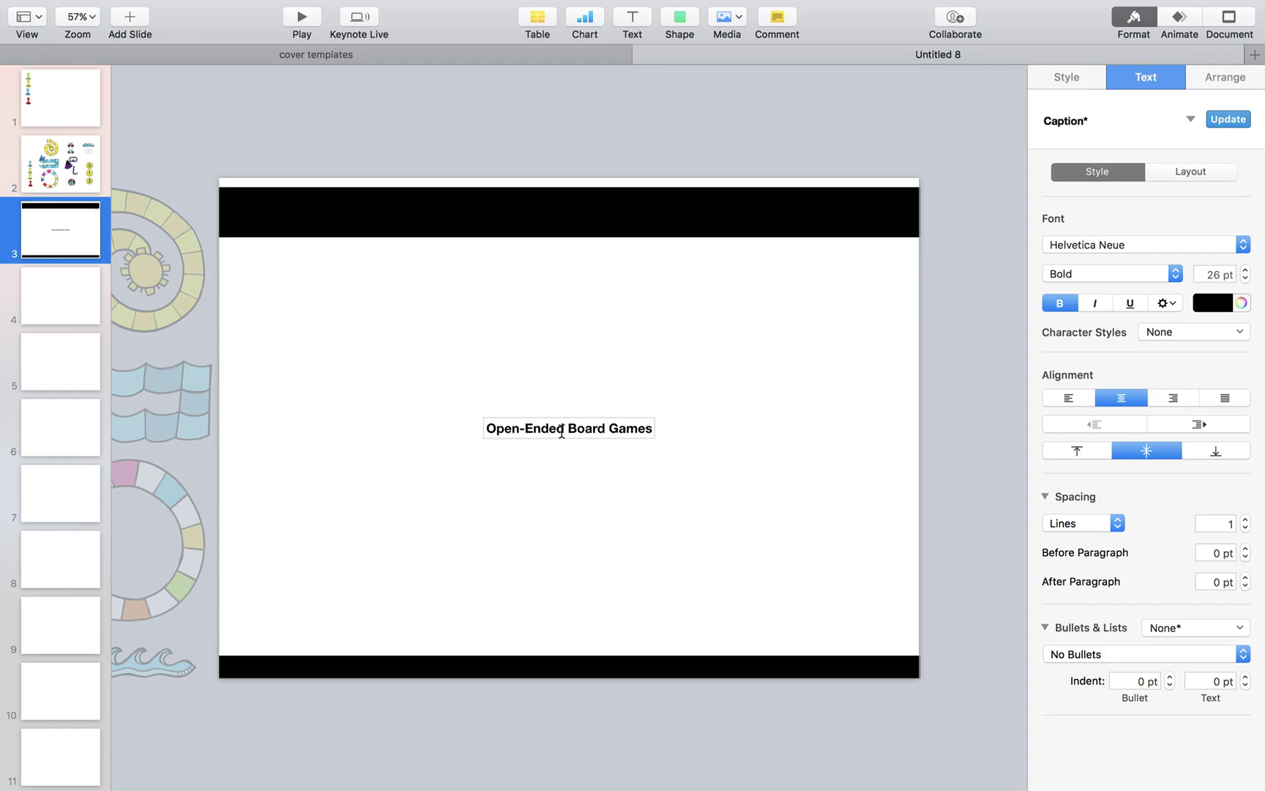
pyautogui.moveTo(569, 430); pyautogui.dragTo(658, 428)
pyautogui.write('Game')
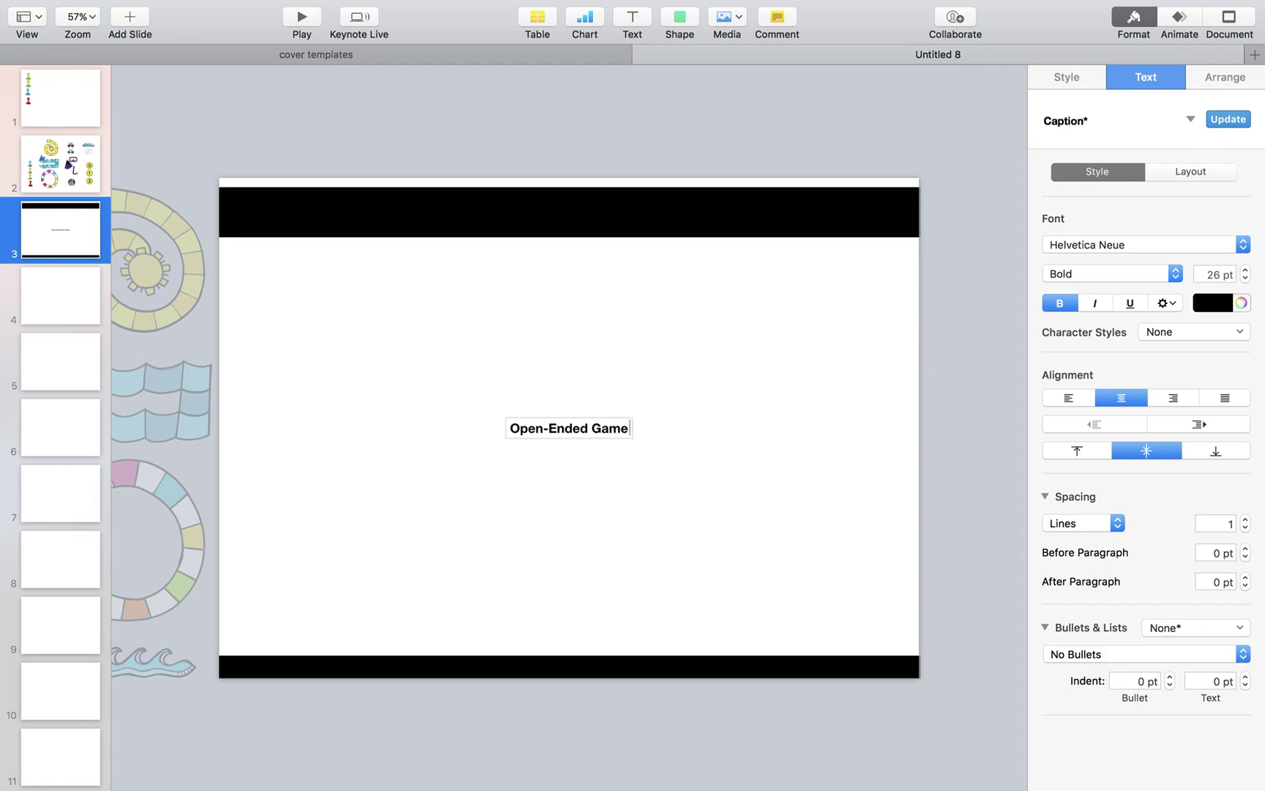
pyautogui.write(' Boards')
pyautogui.click(633, 500)
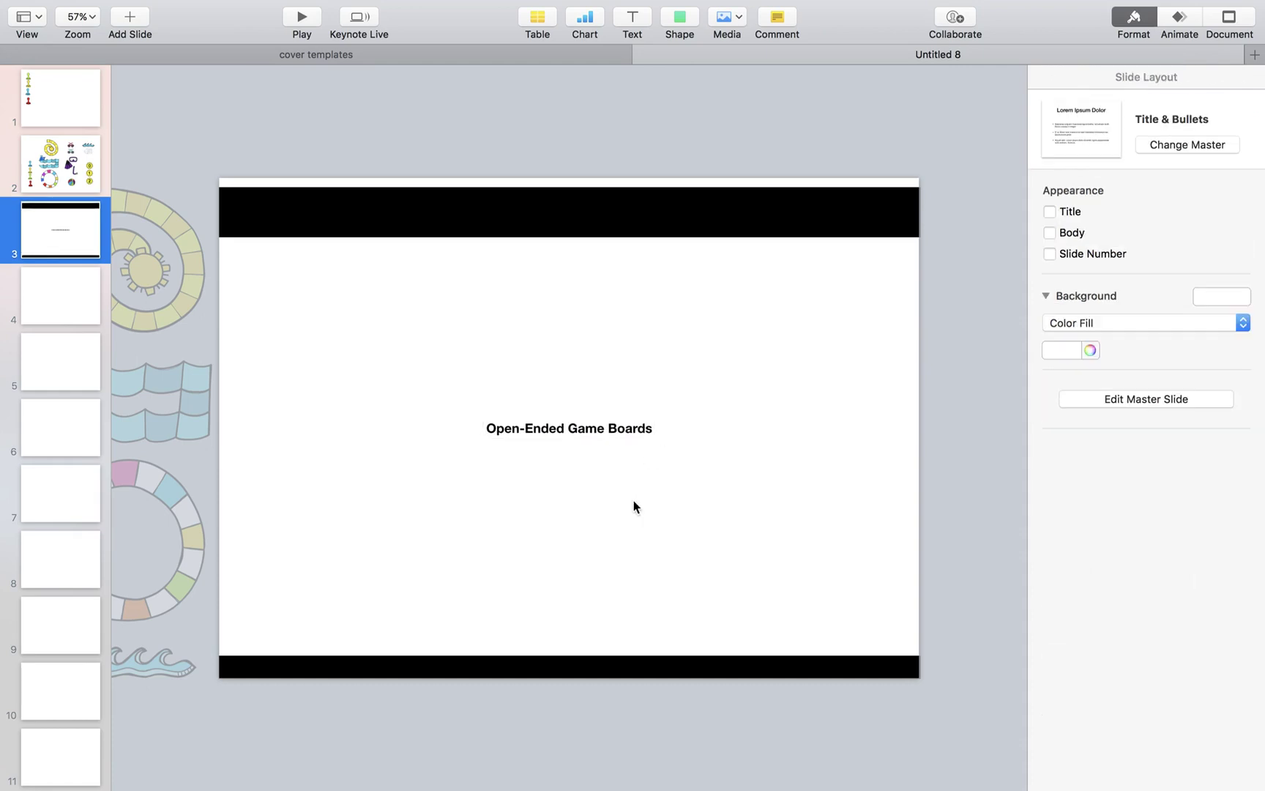
# - Format the title in American Typewriter at 91 pt with white text
pyautogui.tripleClick(585, 432)
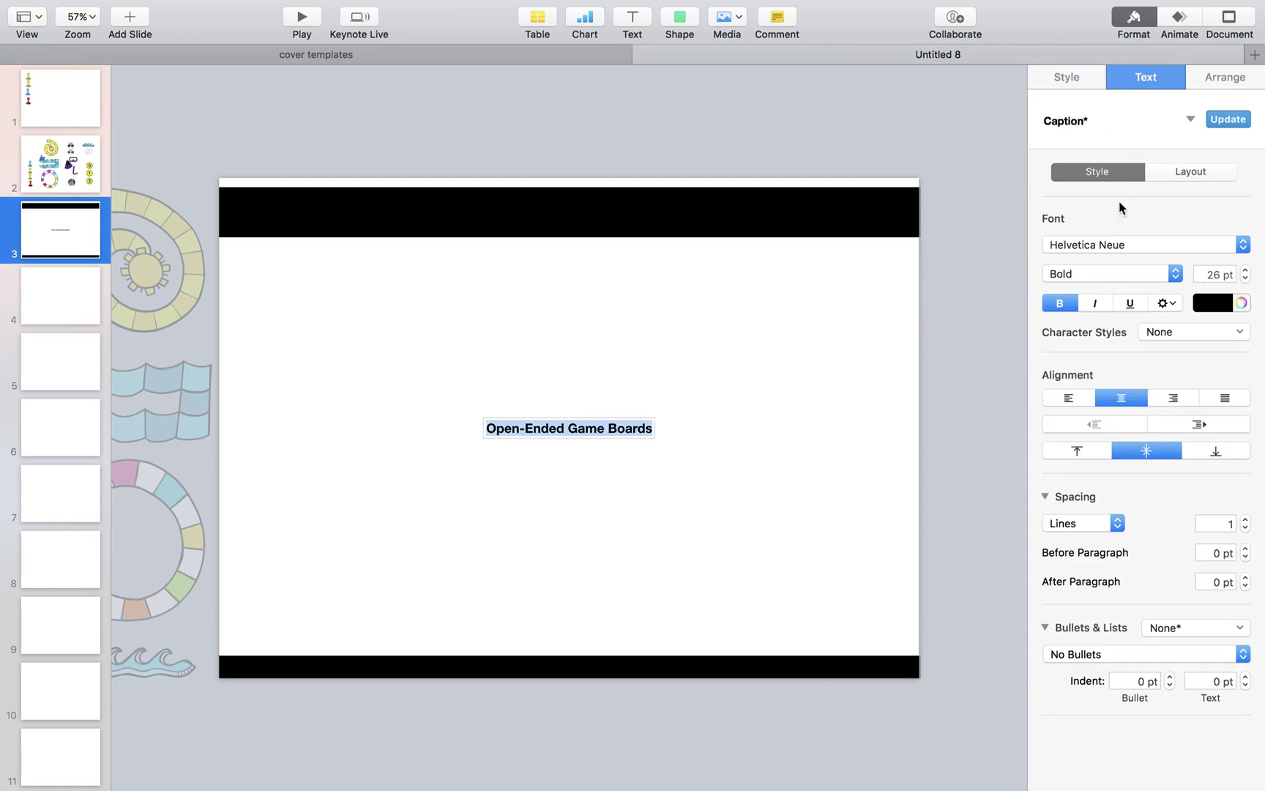
pyautogui.click(1109, 250)
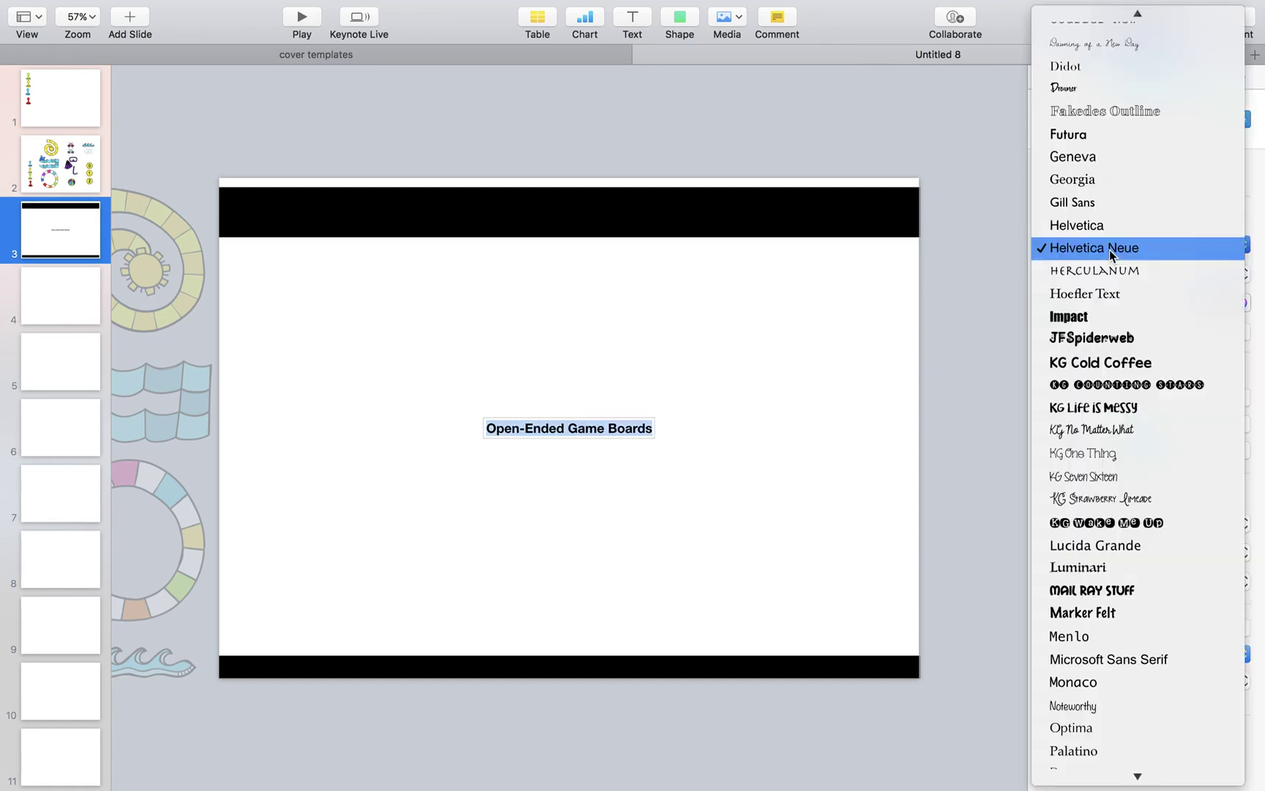
pyautogui.scroll(5, 1109, 139)
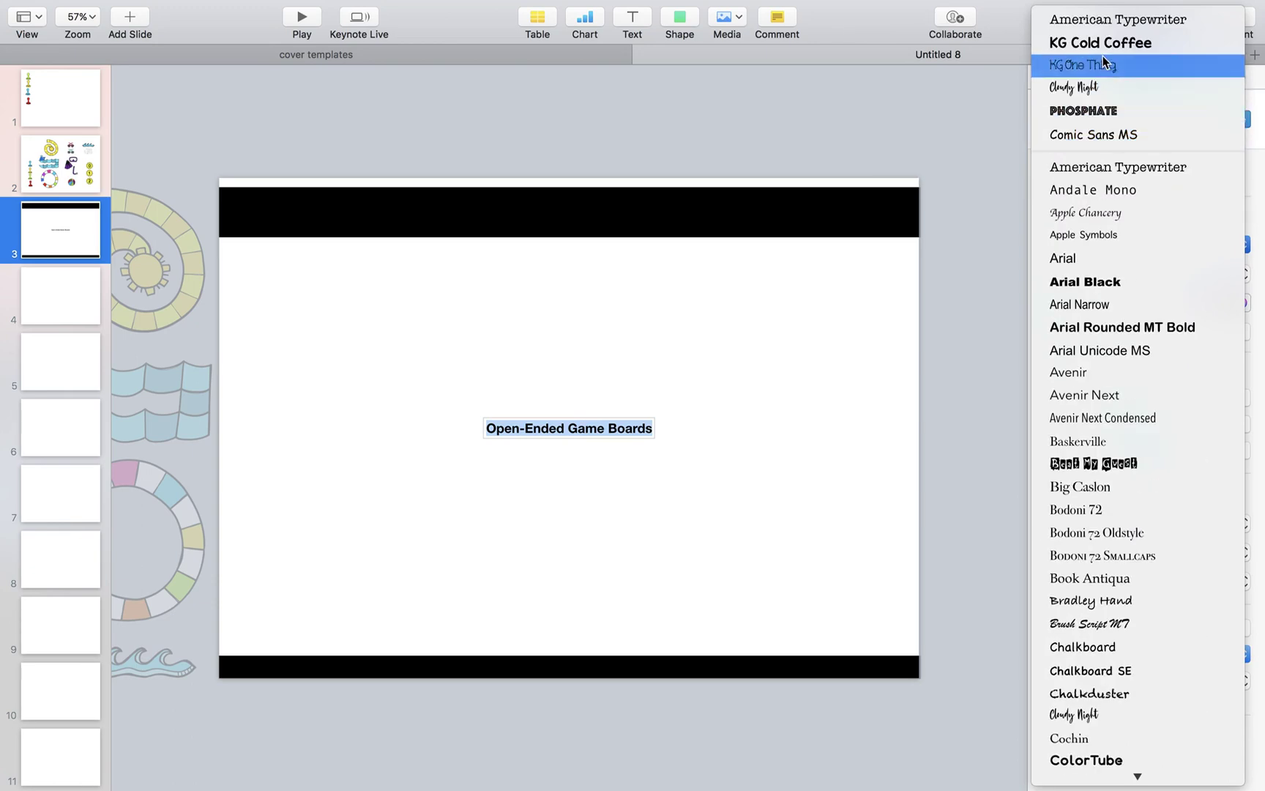
pyautogui.click(1092, 22)
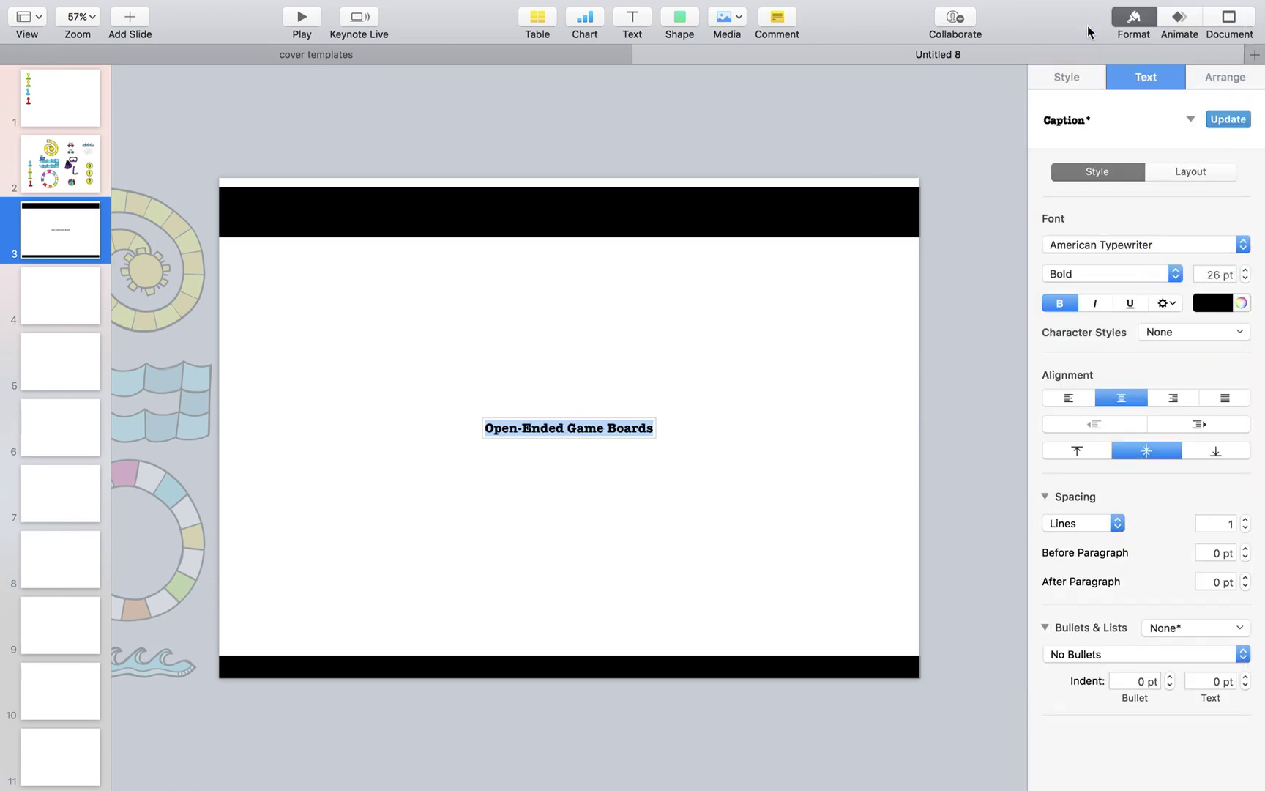
pyautogui.click(1245, 269)
pyautogui.moveTo(1245, 273); pyautogui.dragTo(1246, 273)
pyautogui.click(1205, 306)
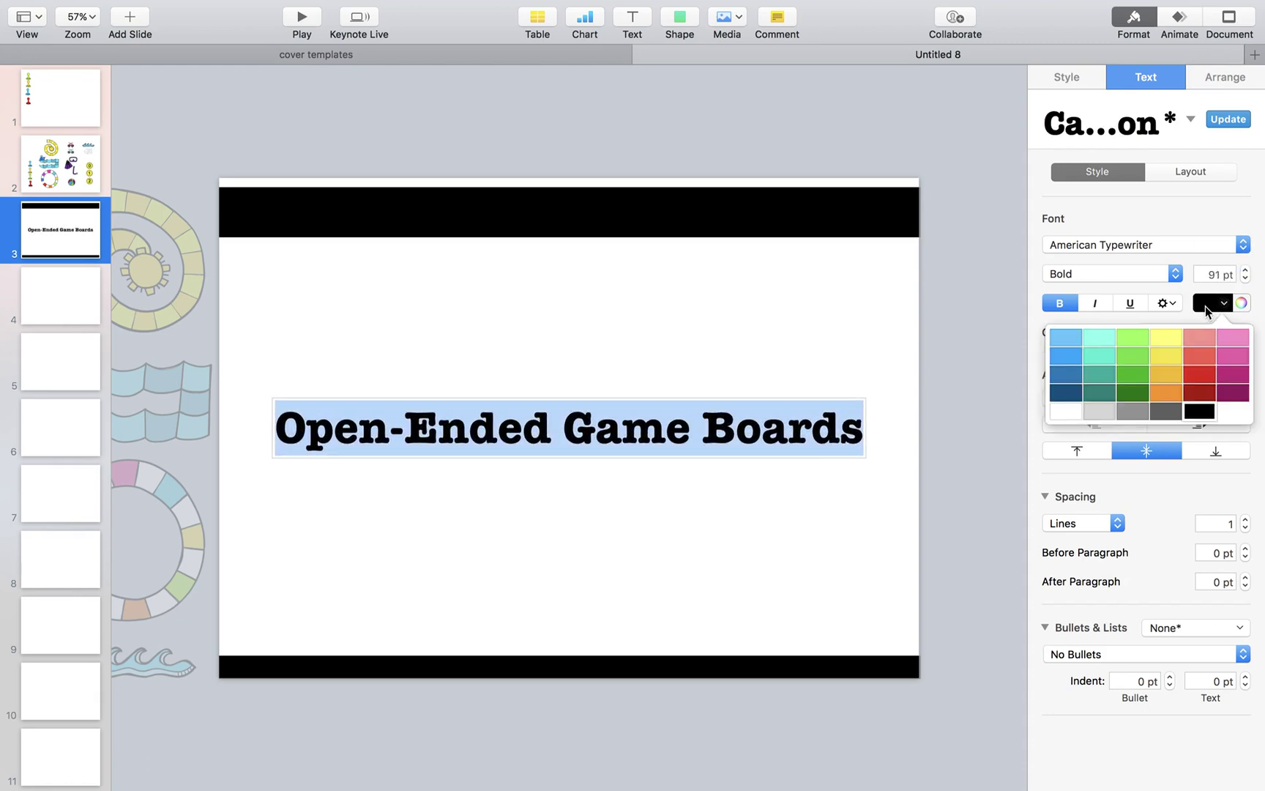
pyautogui.click(1065, 409)
pyautogui.click(752, 455)
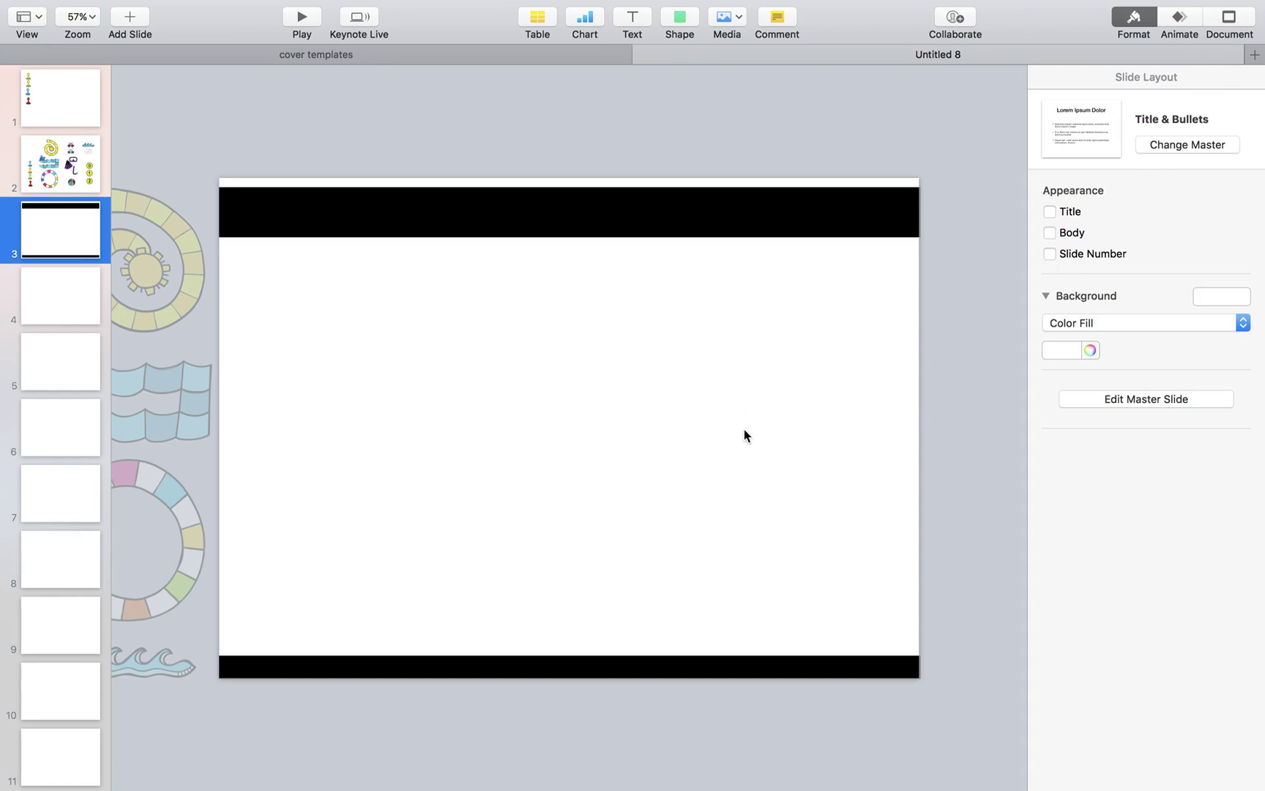
# - Move the white title onto the black top bar and drag the spiral, waves and ring images onto the slide
pyautogui.moveTo(745, 429); pyautogui.dragTo(744, 218)
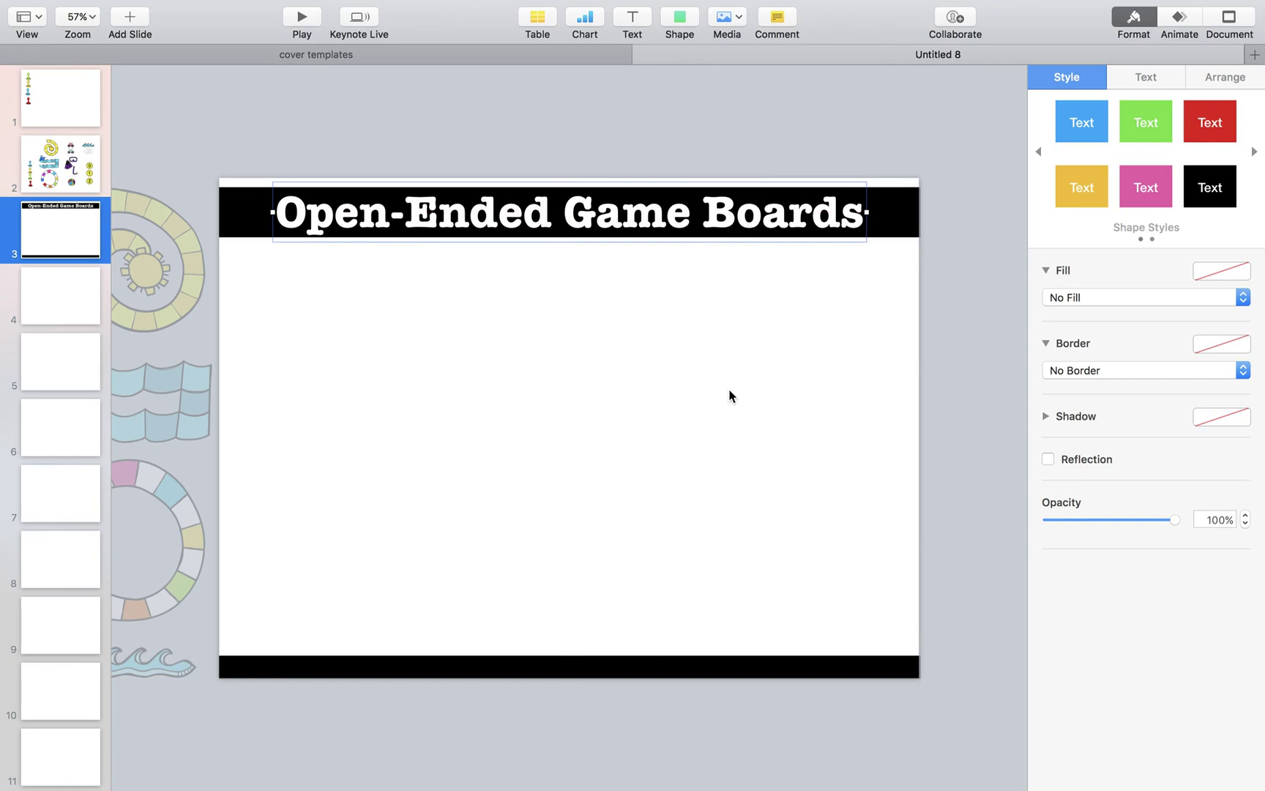
pyautogui.click(730, 395)
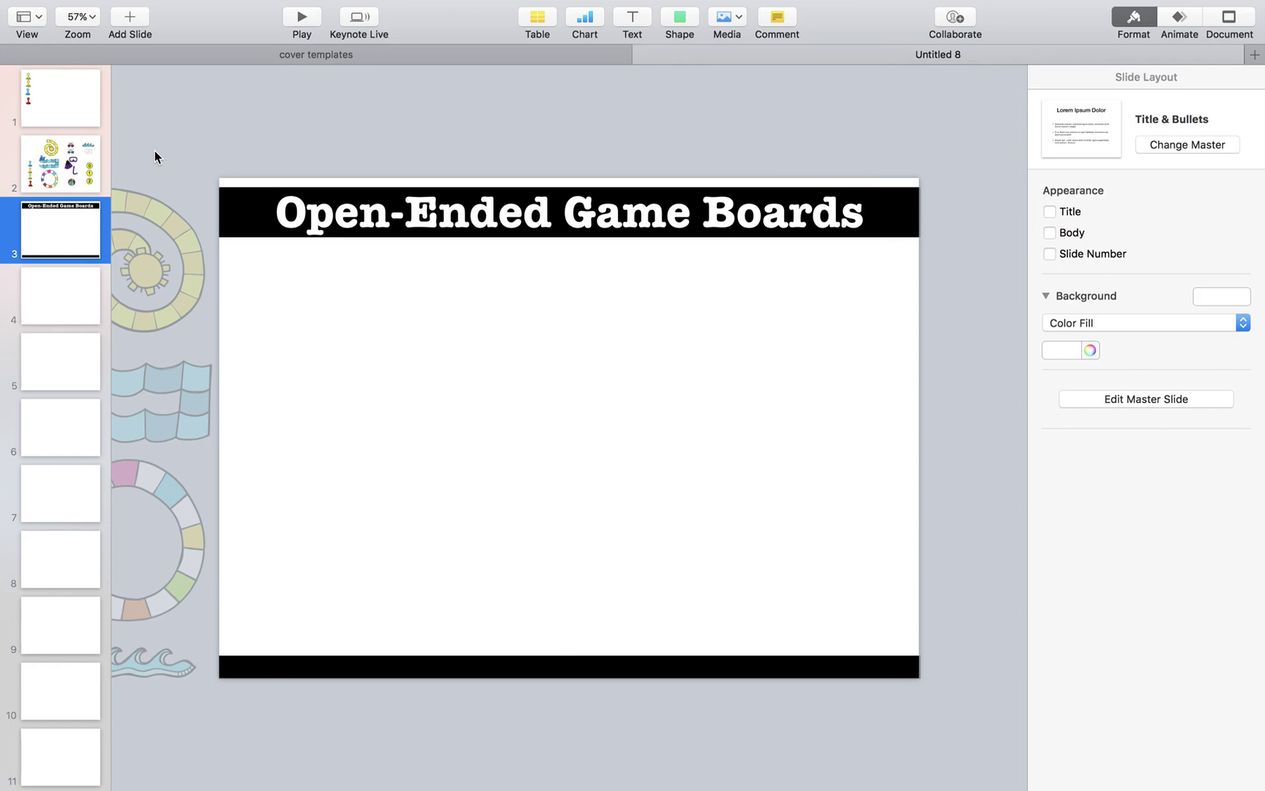
pyautogui.moveTo(154, 150); pyautogui.dragTo(177, 526)
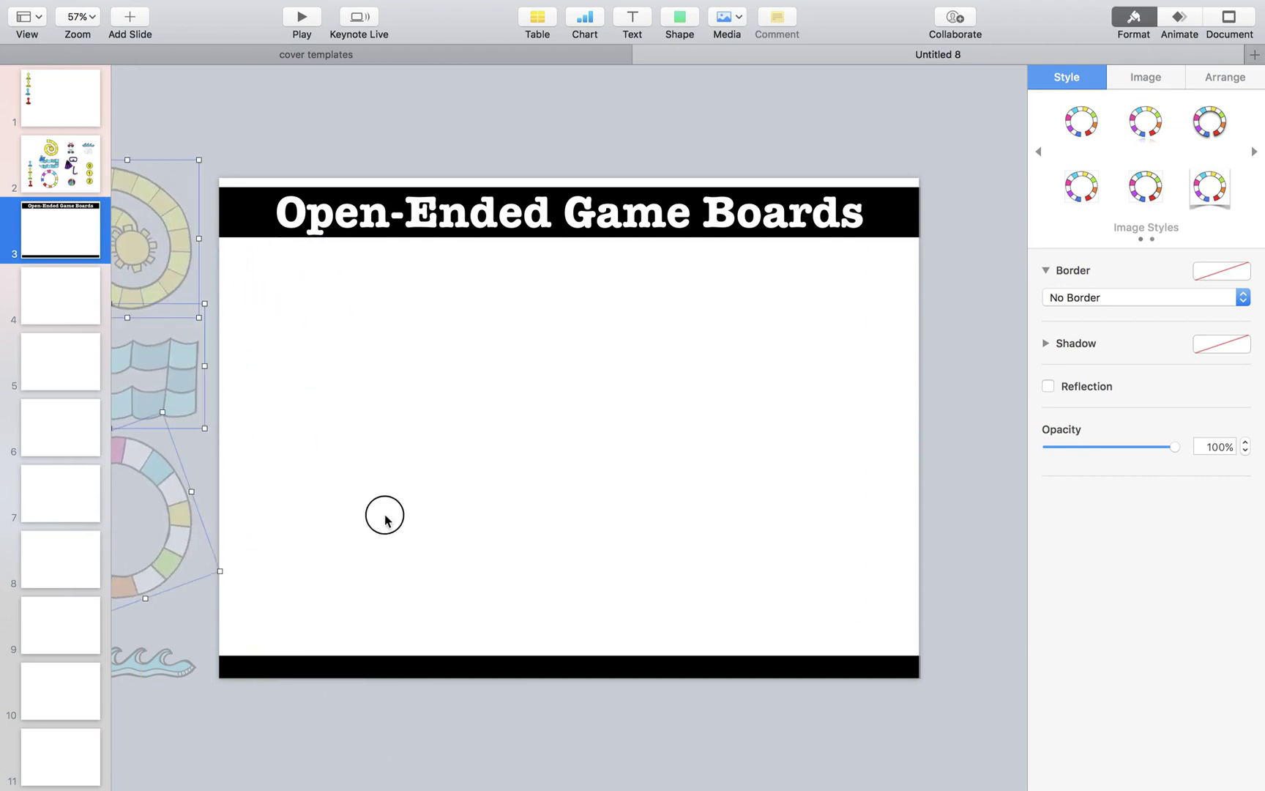
# - Move the board images back off the slide and lay three blue squares side by side across its middle
pyautogui.click(384, 514)
pyautogui.click(686, 20)
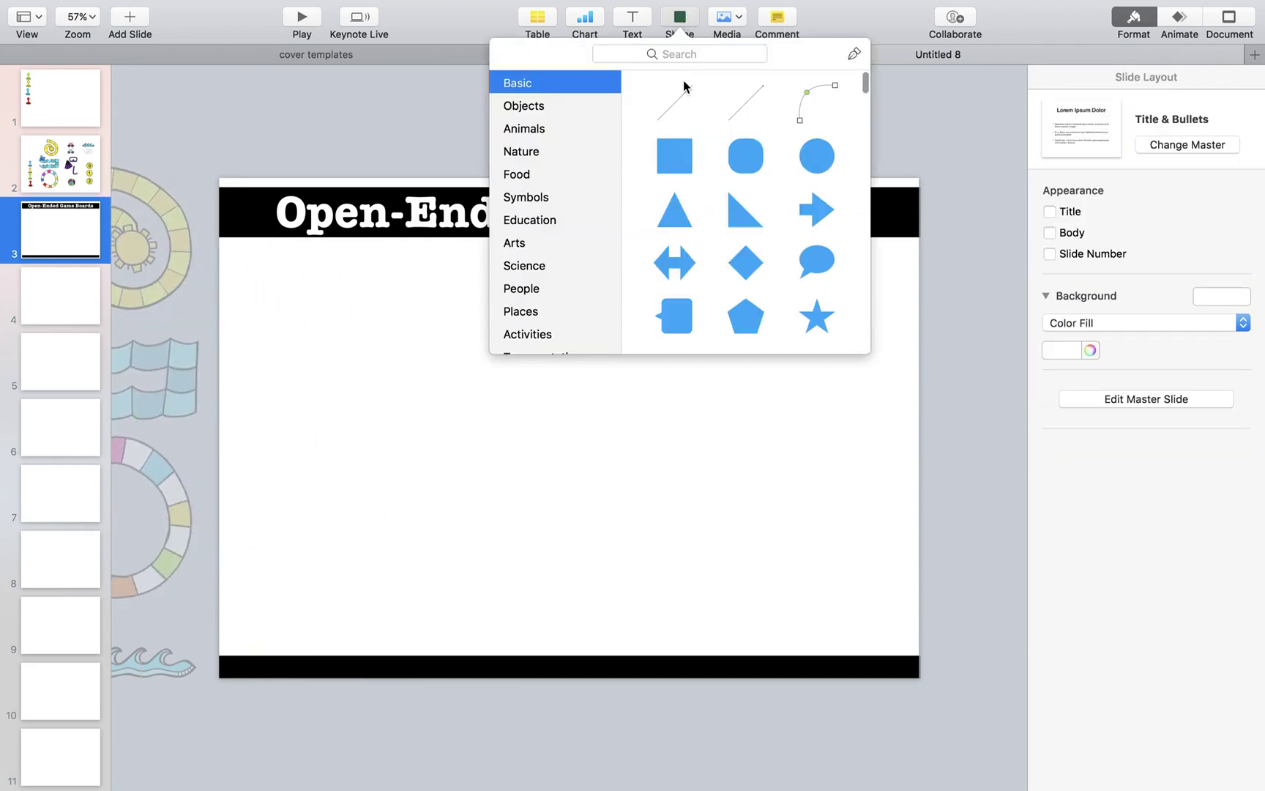
pyautogui.click(672, 154)
pyautogui.moveTo(584, 413); pyautogui.dragTo(881, 489)
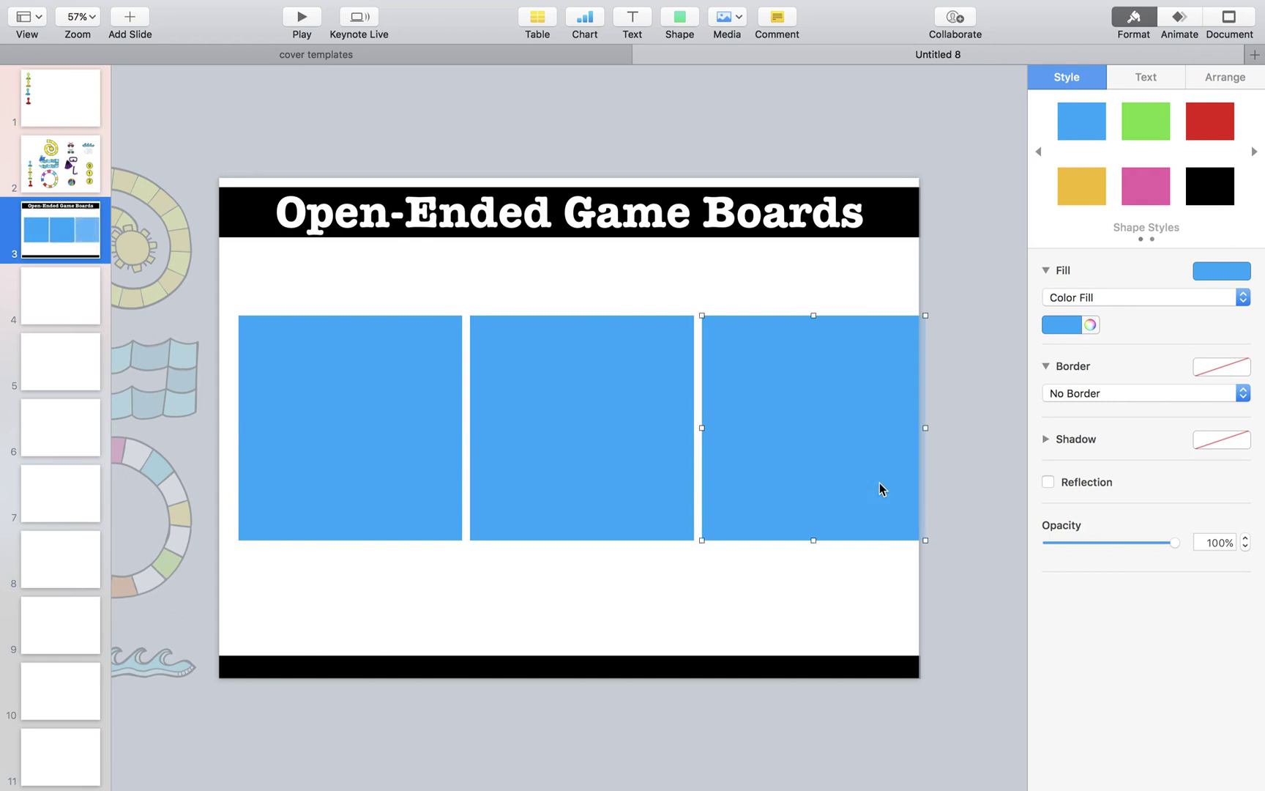
pyautogui.click(898, 586)
pyautogui.press('super+a')
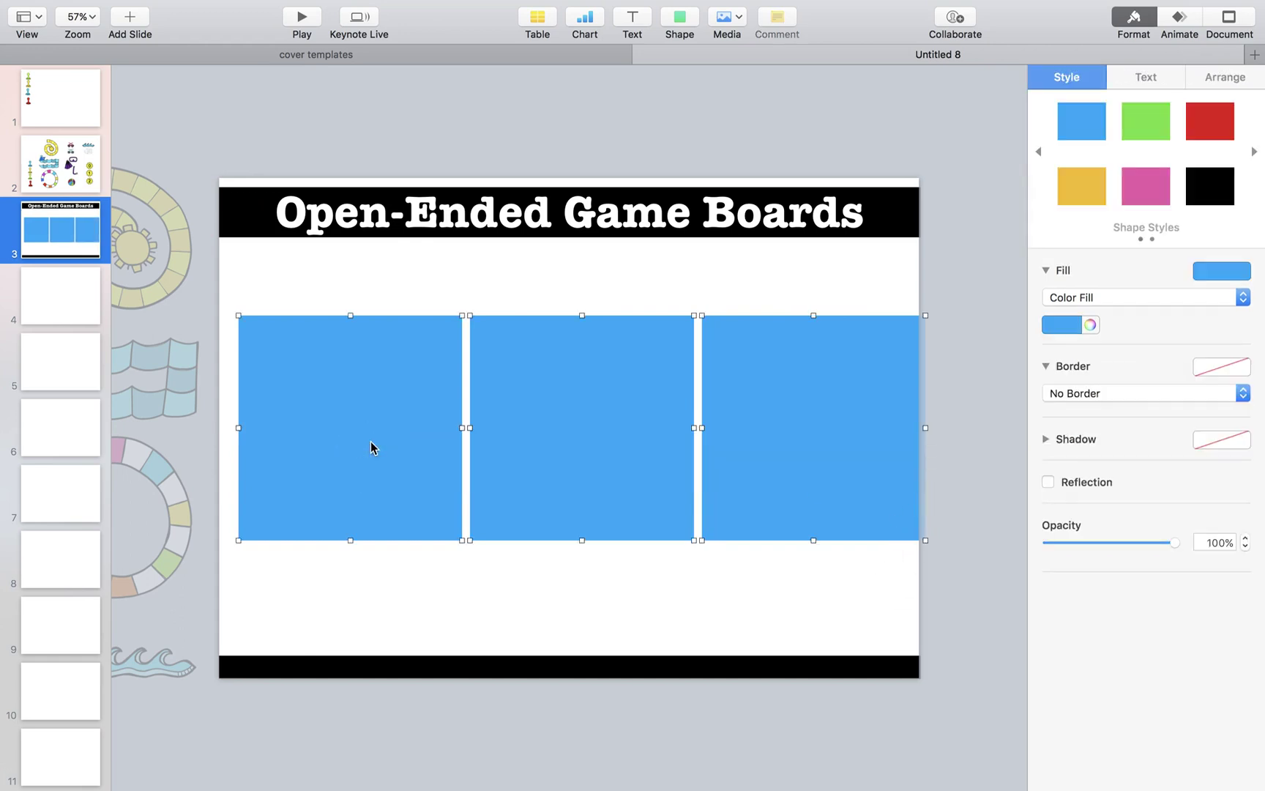
pyautogui.moveTo(488, 443); pyautogui.dragTo(481, 445)
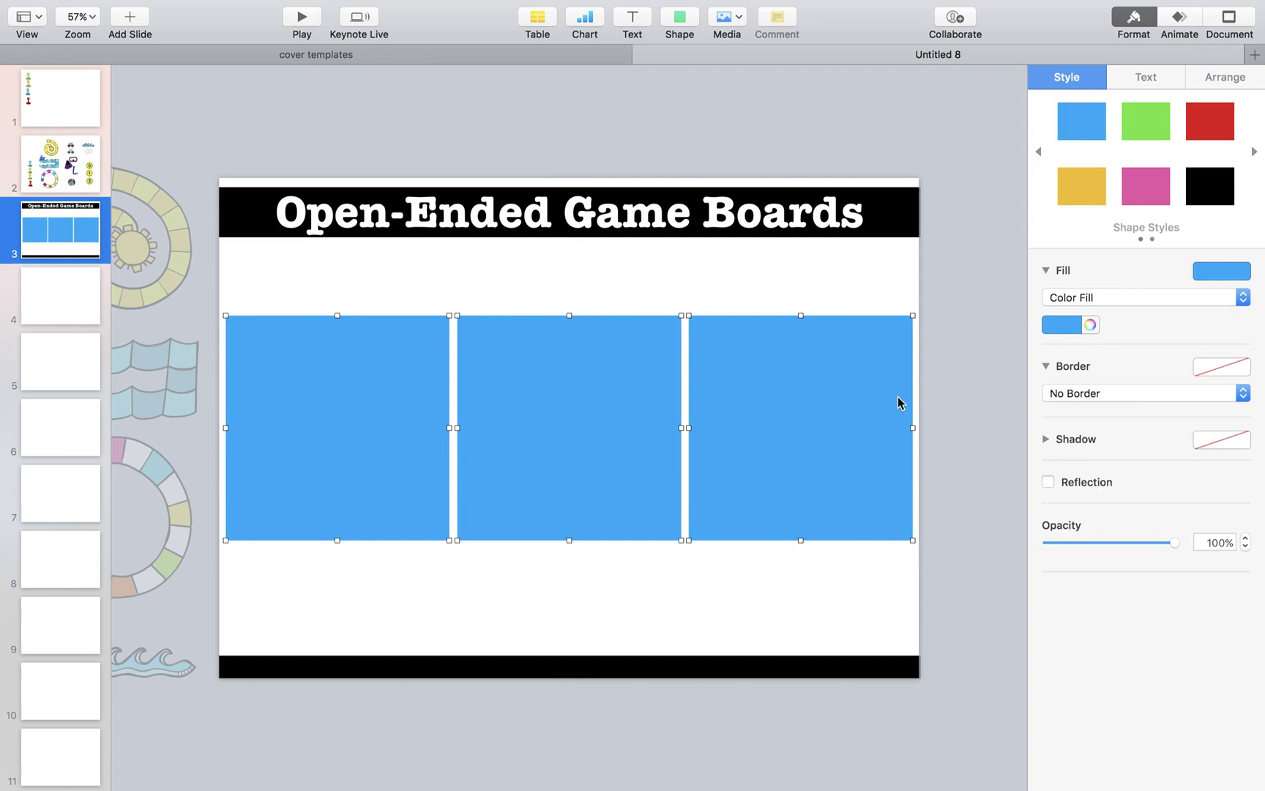
# - Group the three squares, resize the group to about 1308 by 430 pt and centre it at X 46 pt
pyautogui.click(1221, 77)
pyautogui.click(1117, 464)
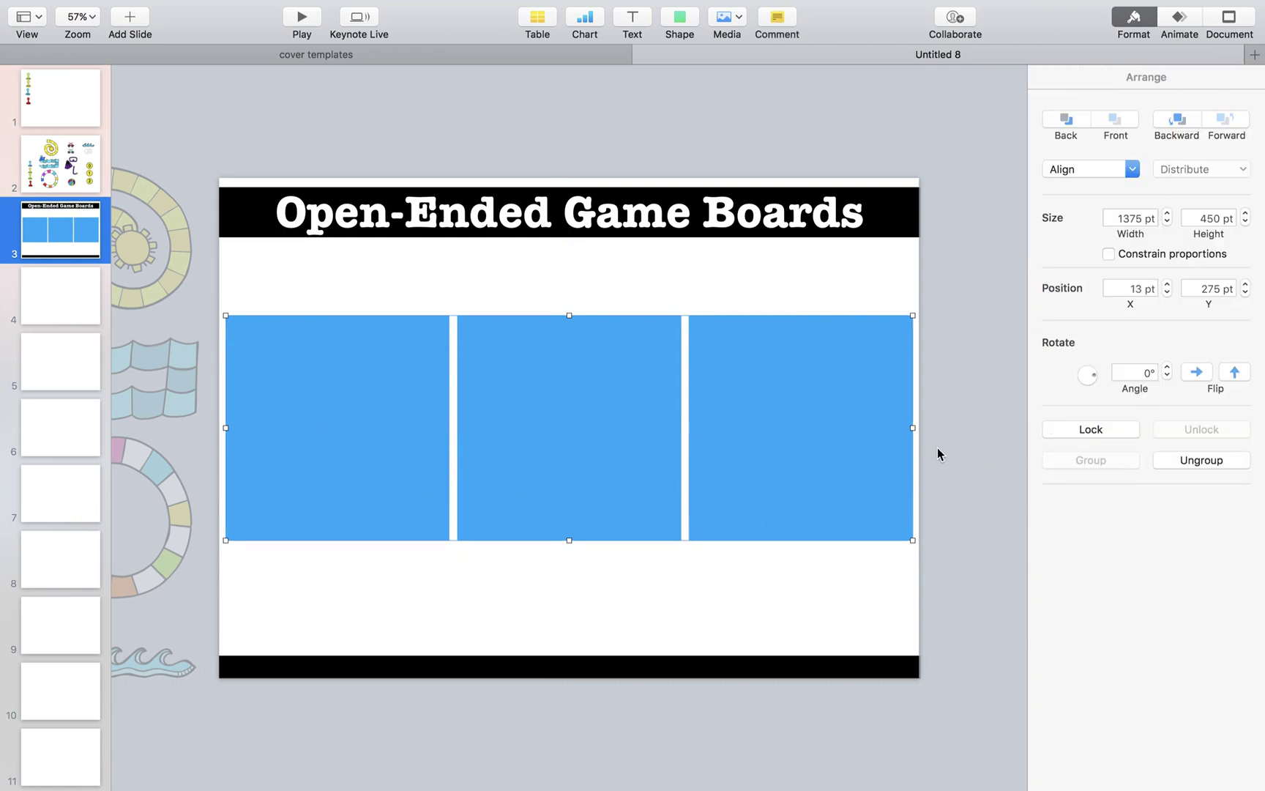
pyautogui.moveTo(910, 428); pyautogui.dragTo(853, 428)
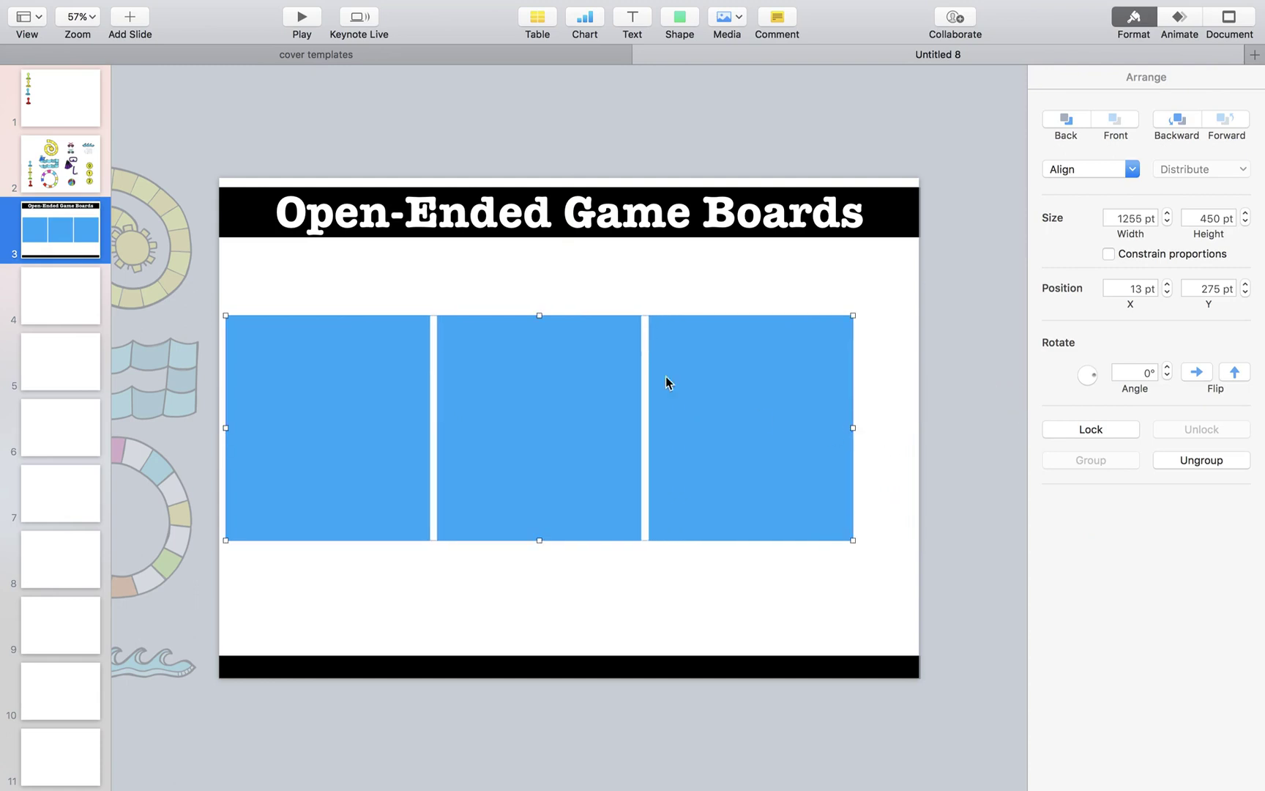
pyautogui.moveTo(538, 315); pyautogui.dragTo(537, 341)
pyautogui.moveTo(556, 426); pyautogui.dragTo(584, 425)
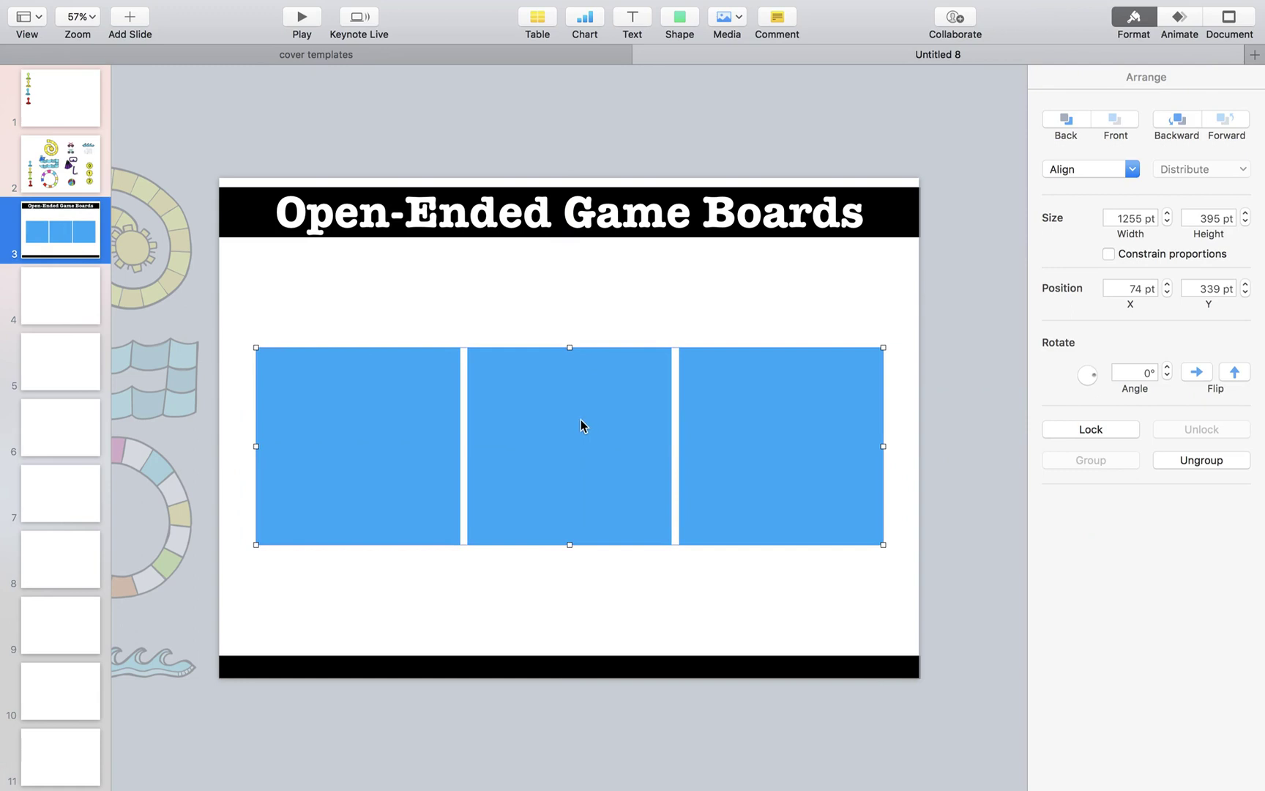
pyautogui.moveTo(256, 347); pyautogui.dragTo(229, 330)
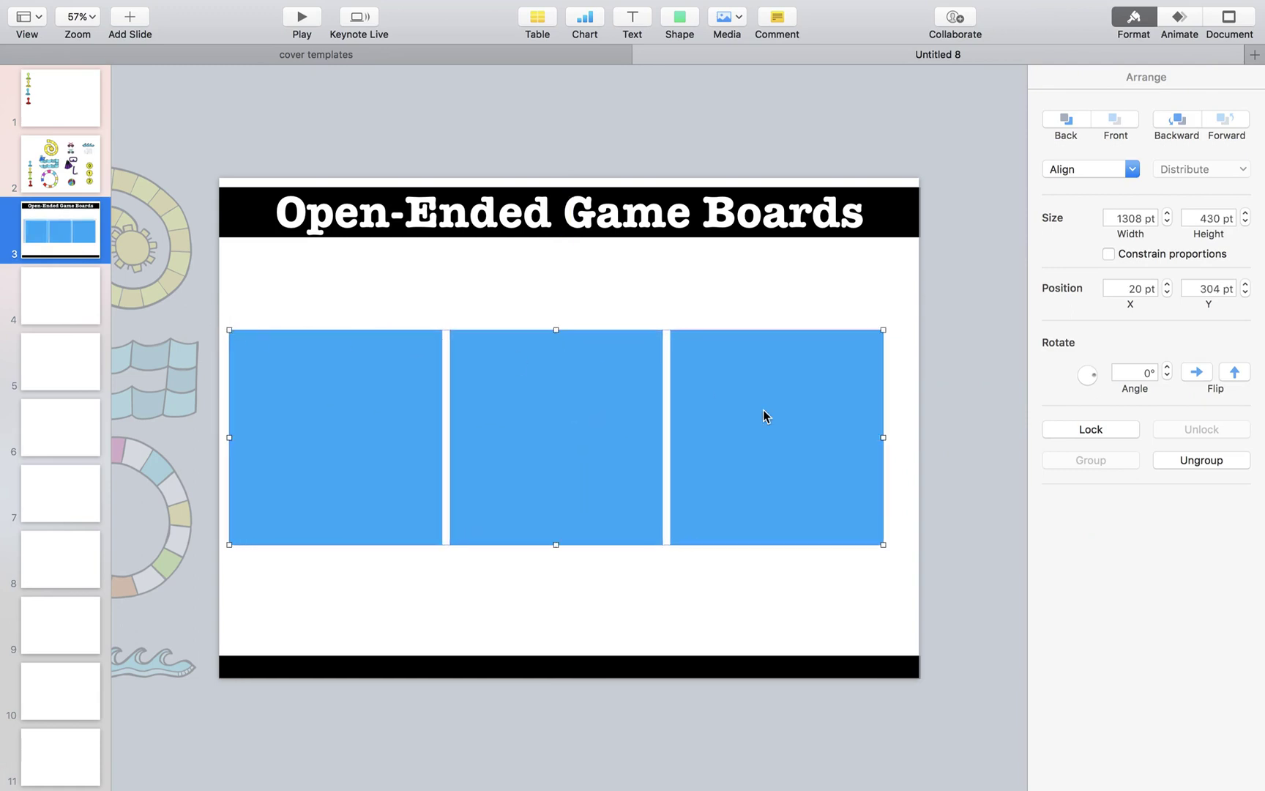
pyautogui.moveTo(861, 460); pyautogui.dragTo(869, 465)
# - Ungroup the squares and raise the middle one above the other two
pyautogui.click(1207, 463)
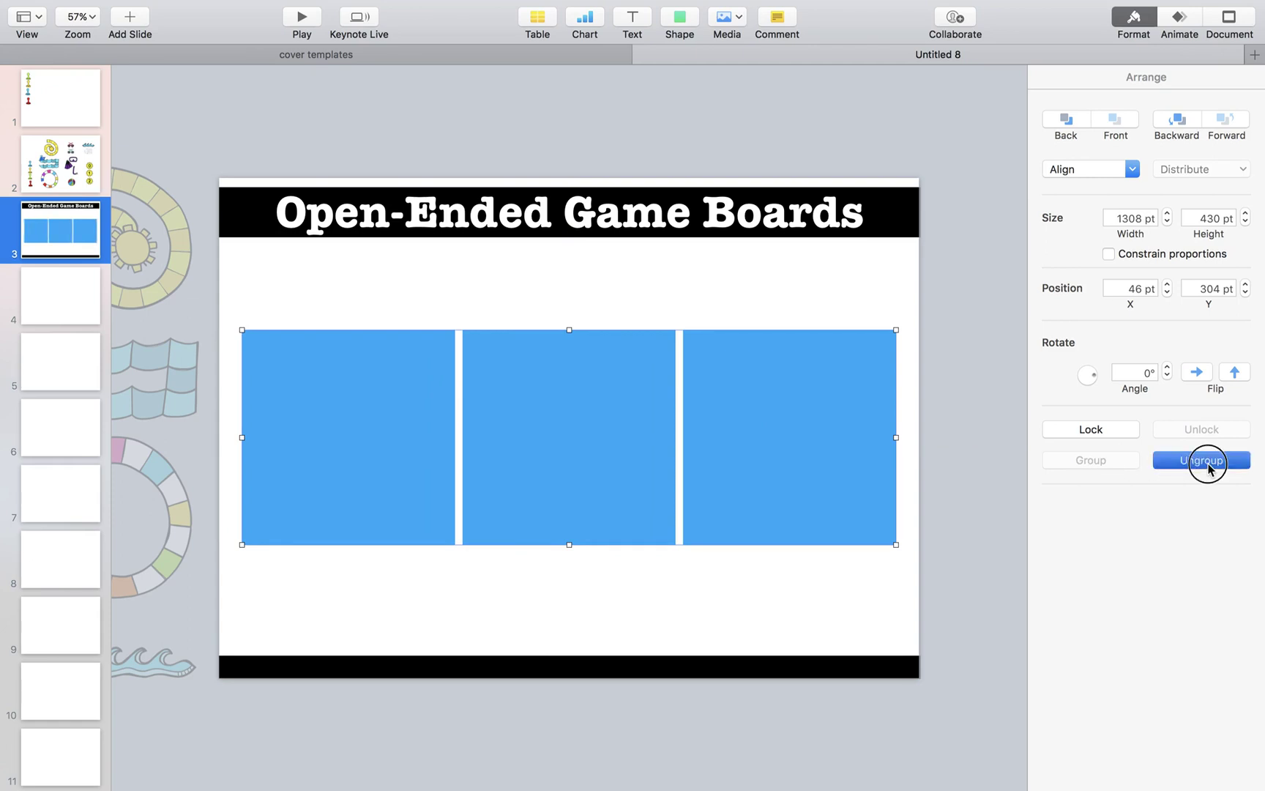
pyautogui.click(655, 604)
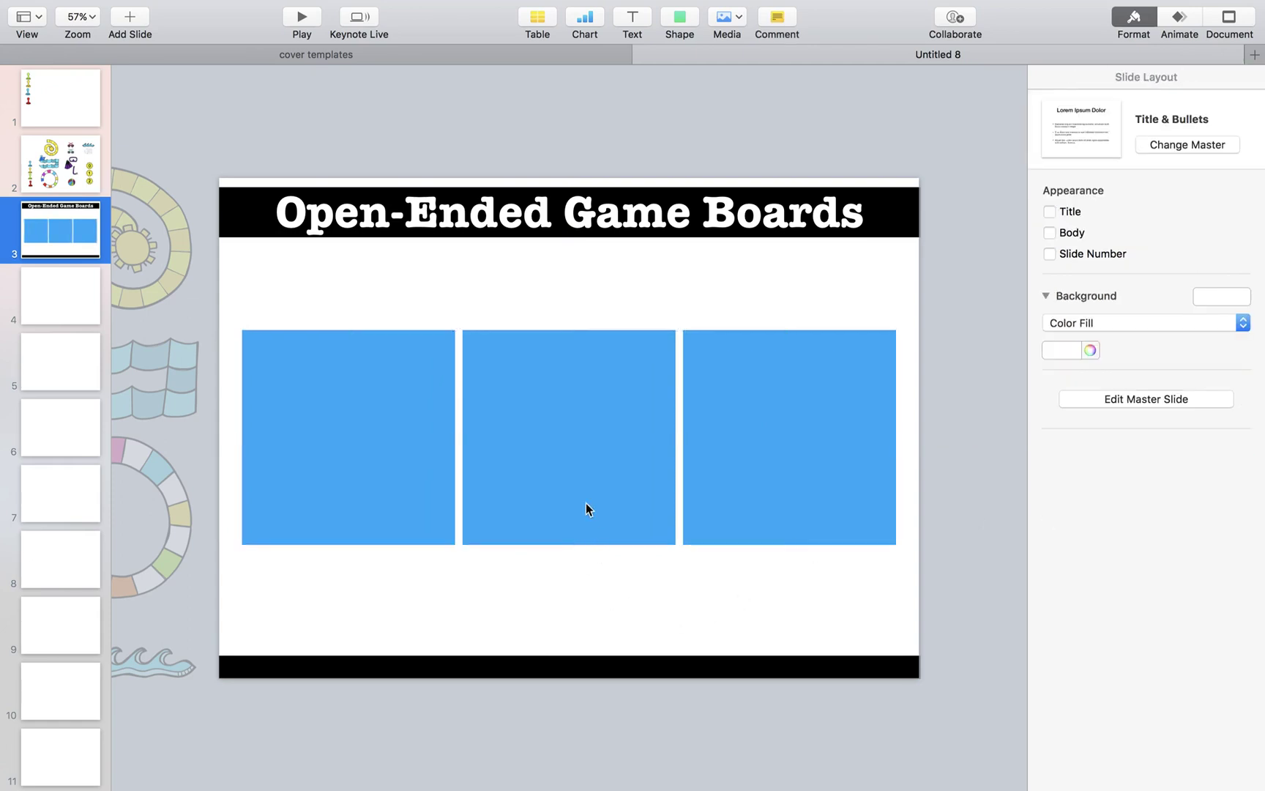
pyautogui.moveTo(586, 503); pyautogui.dragTo(575, 420)
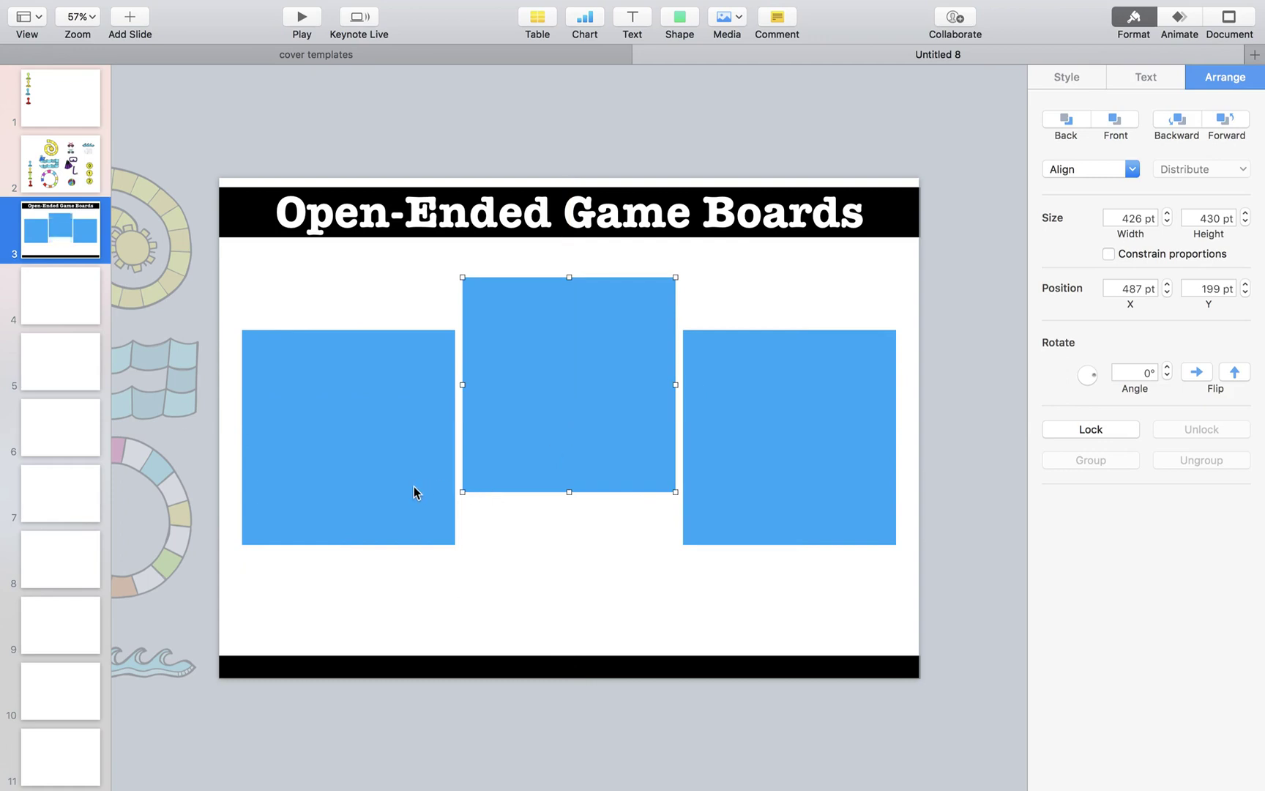
# - Give all three squares a white fill, a 2 pt black border and the first drop-shadow preset
pyautogui.click(392, 599)
pyautogui.click(384, 508)
pyautogui.keyDown('shift'); pyautogui.click(545, 435); pyautogui.keyUp('shift')
pyautogui.keyDown('shift'); pyautogui.click(749, 438); pyautogui.keyUp('shift')
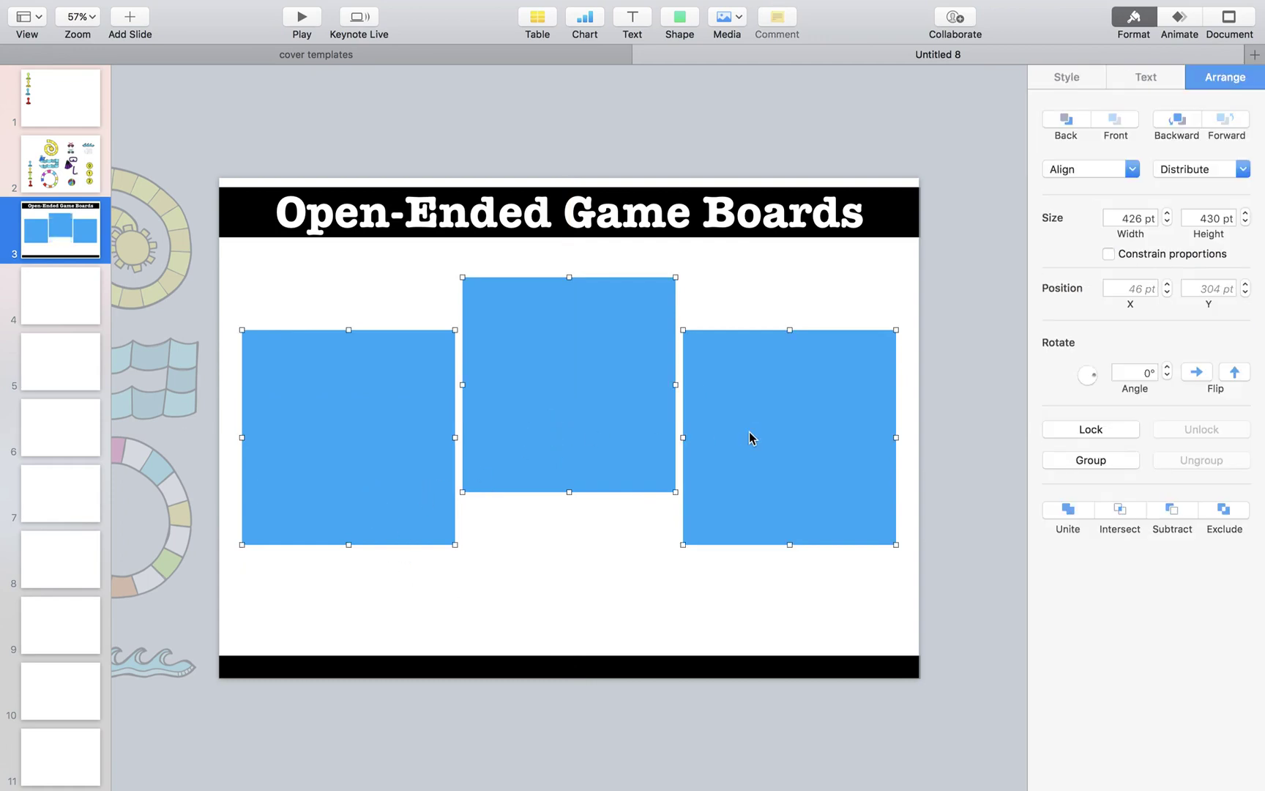
pyautogui.click(1082, 86)
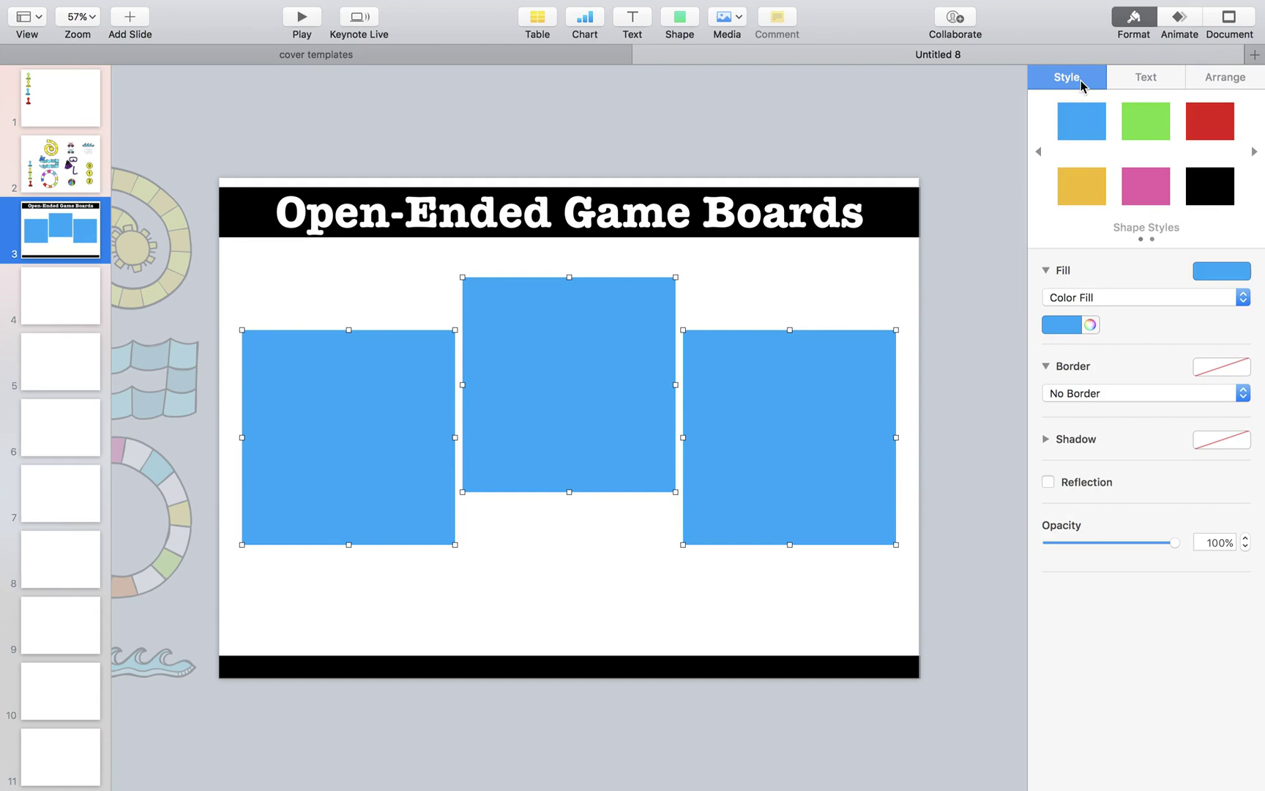
pyautogui.click(1054, 325)
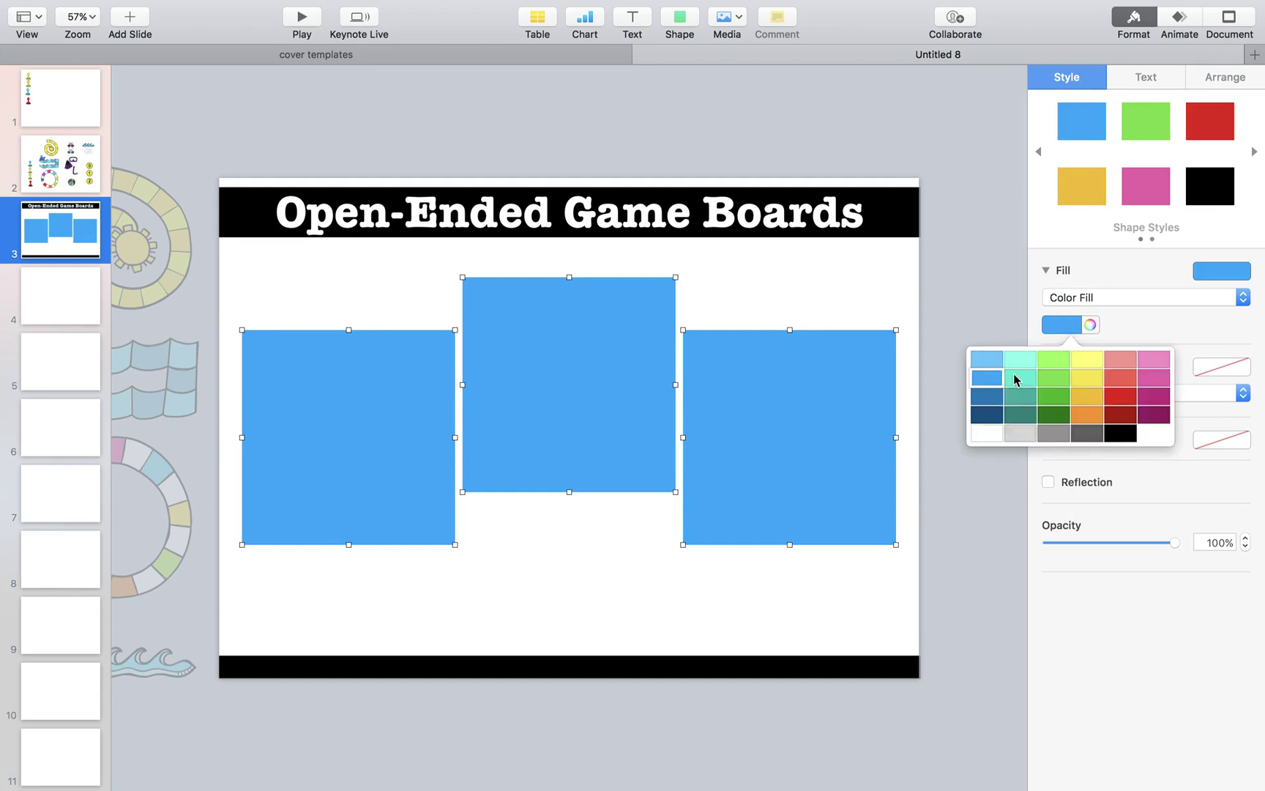
pyautogui.click(994, 439)
pyautogui.click(1223, 366)
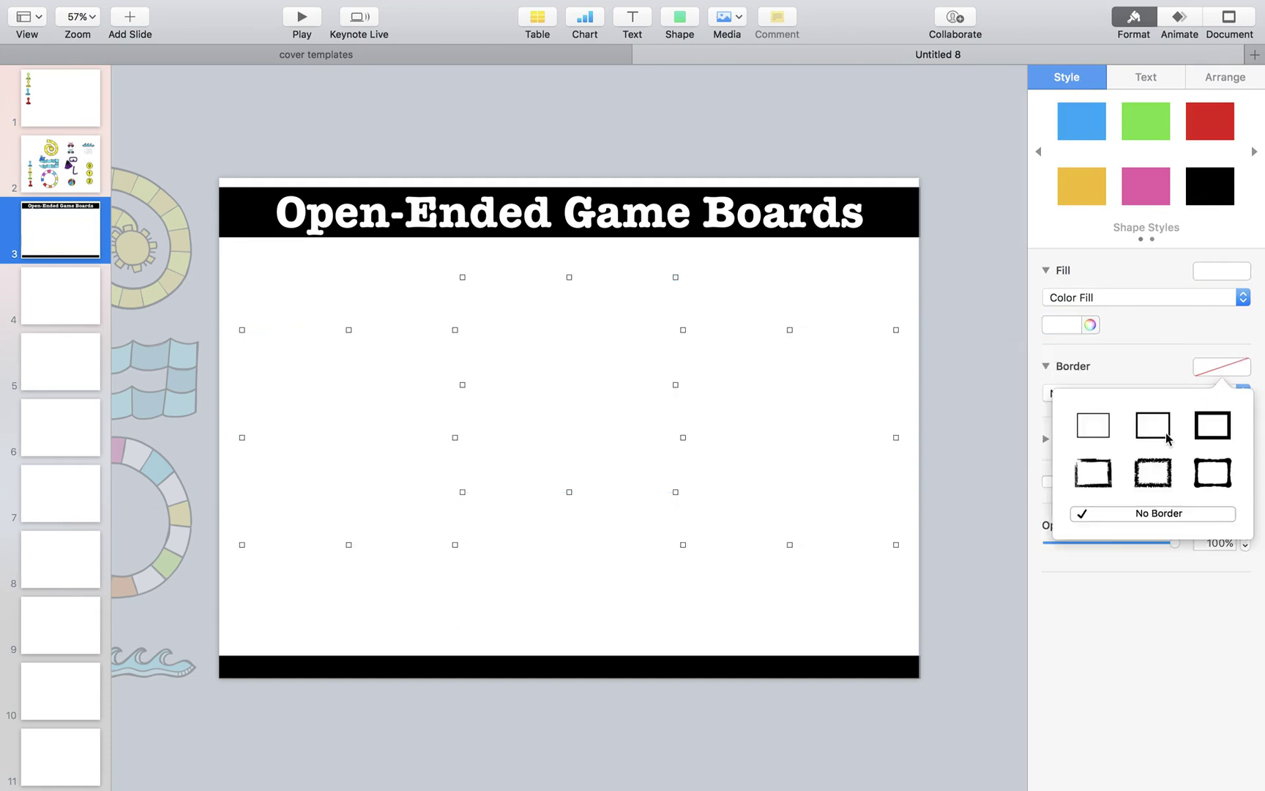
pyautogui.click(1162, 433)
pyautogui.click(1212, 466)
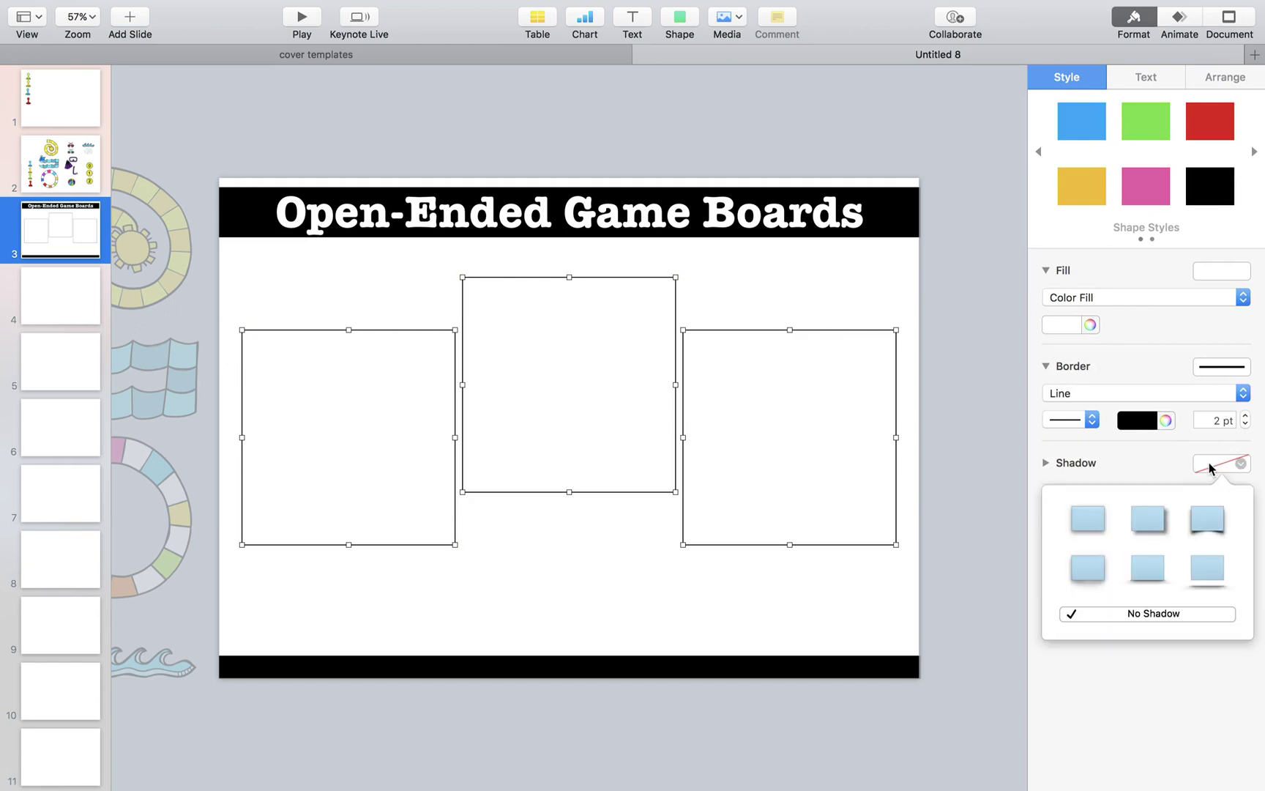
pyautogui.click(1098, 519)
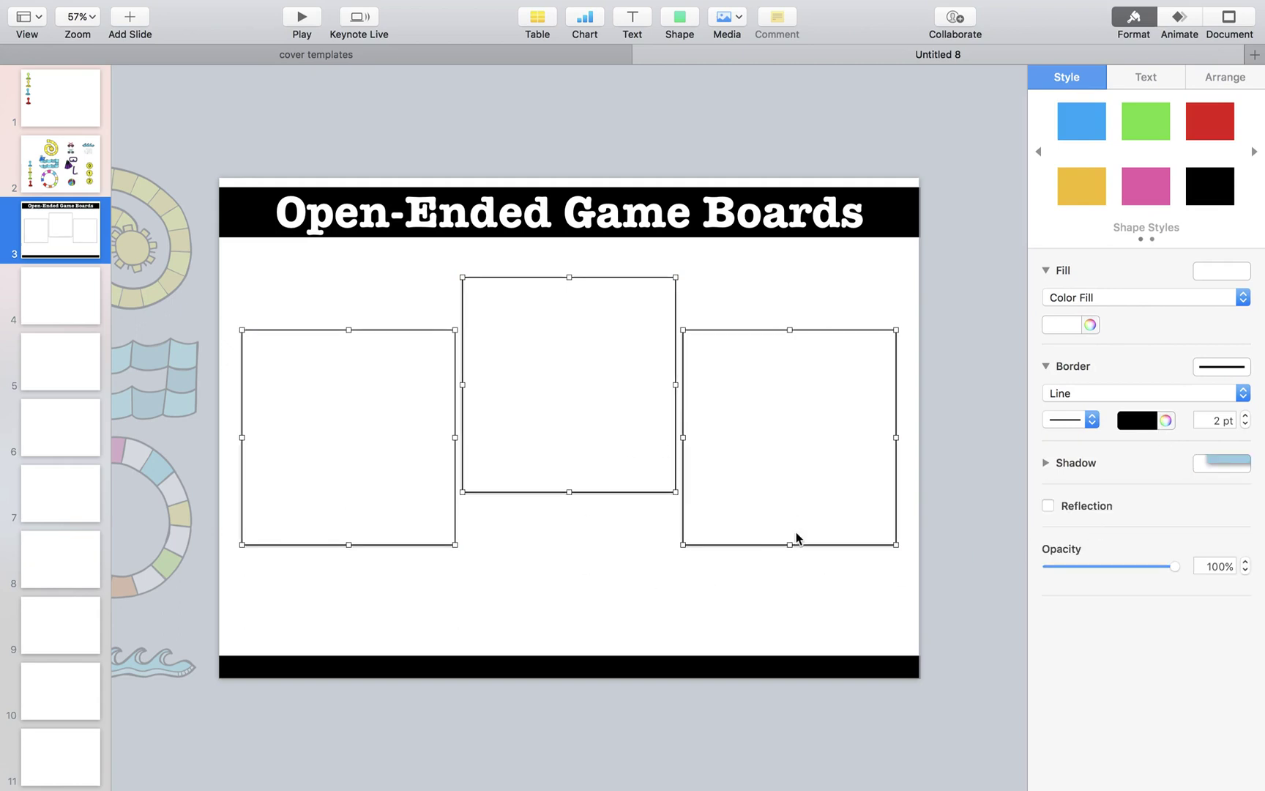
pyautogui.click(624, 542)
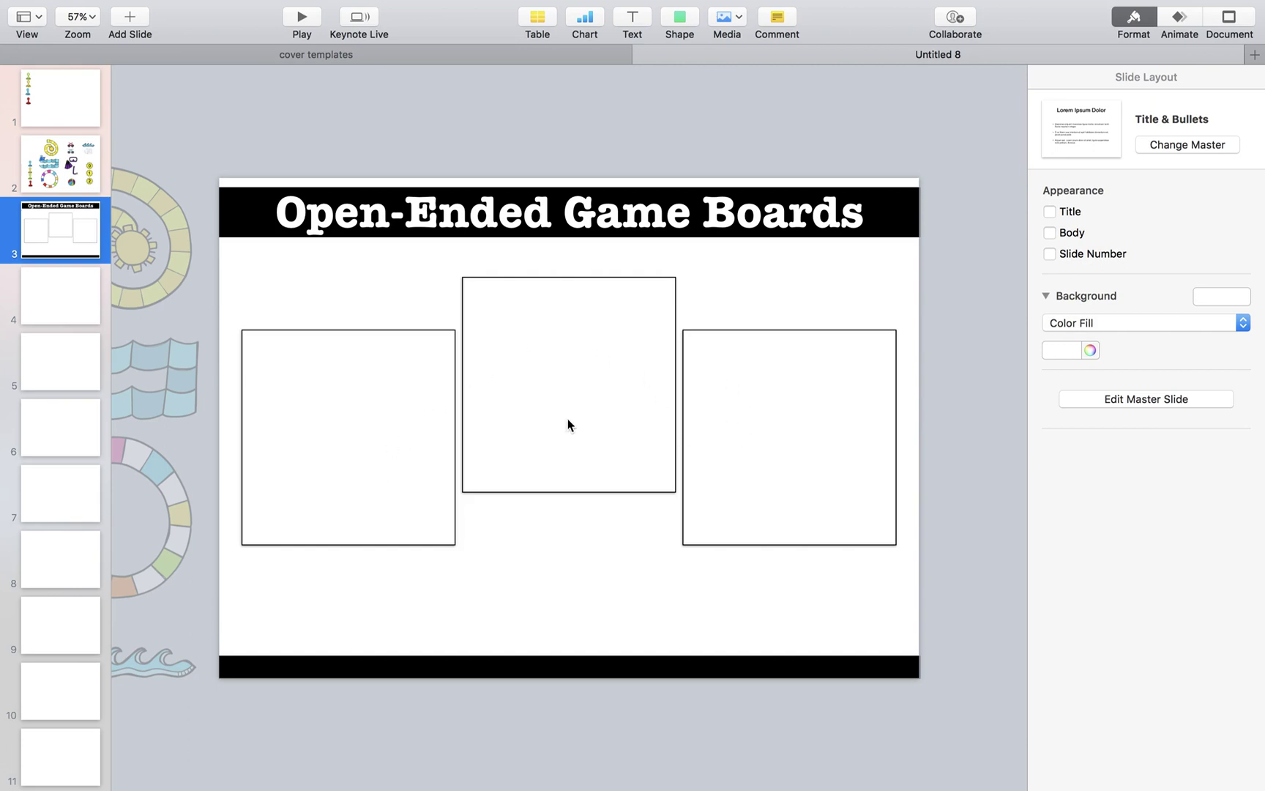
# - Nudge the left square slightly left and down and the right square slightly right and down
pyautogui.moveTo(369, 457); pyautogui.dragTo(362, 469)
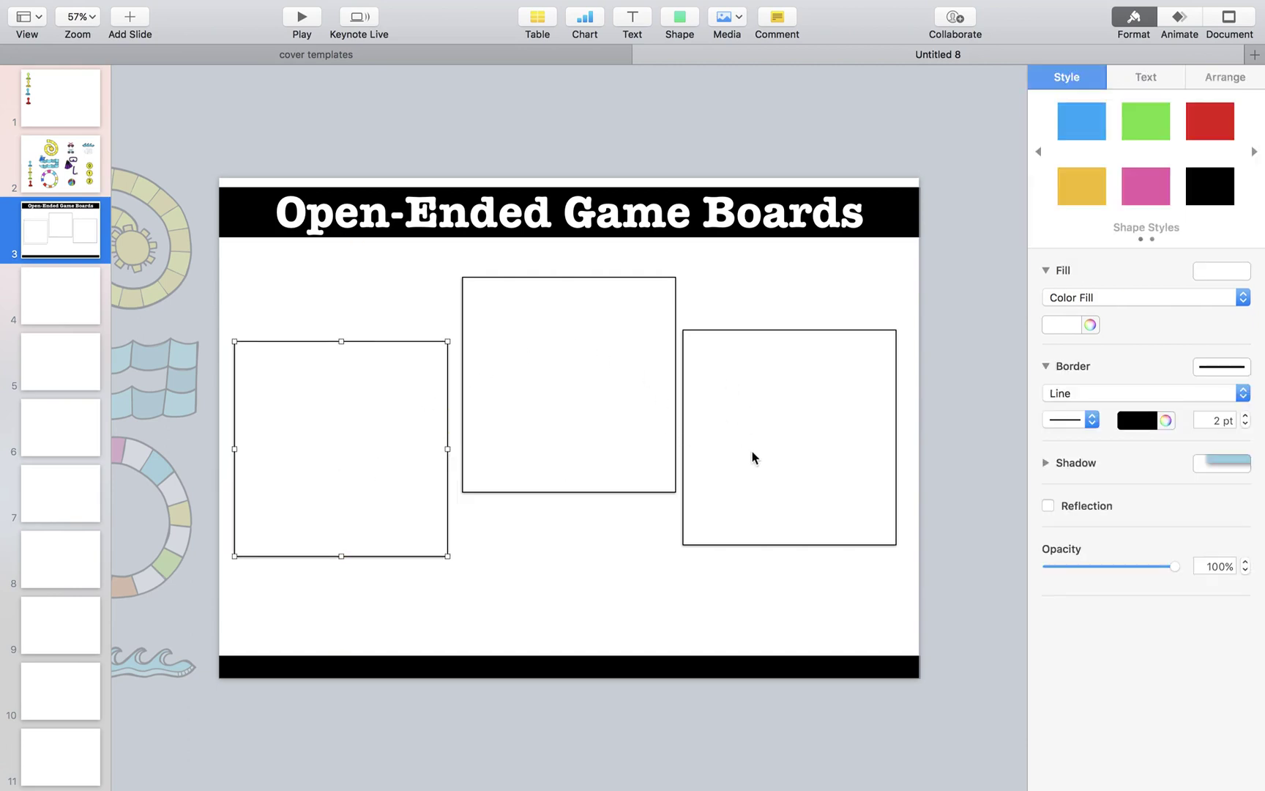
pyautogui.moveTo(752, 456); pyautogui.dragTo(770, 460)
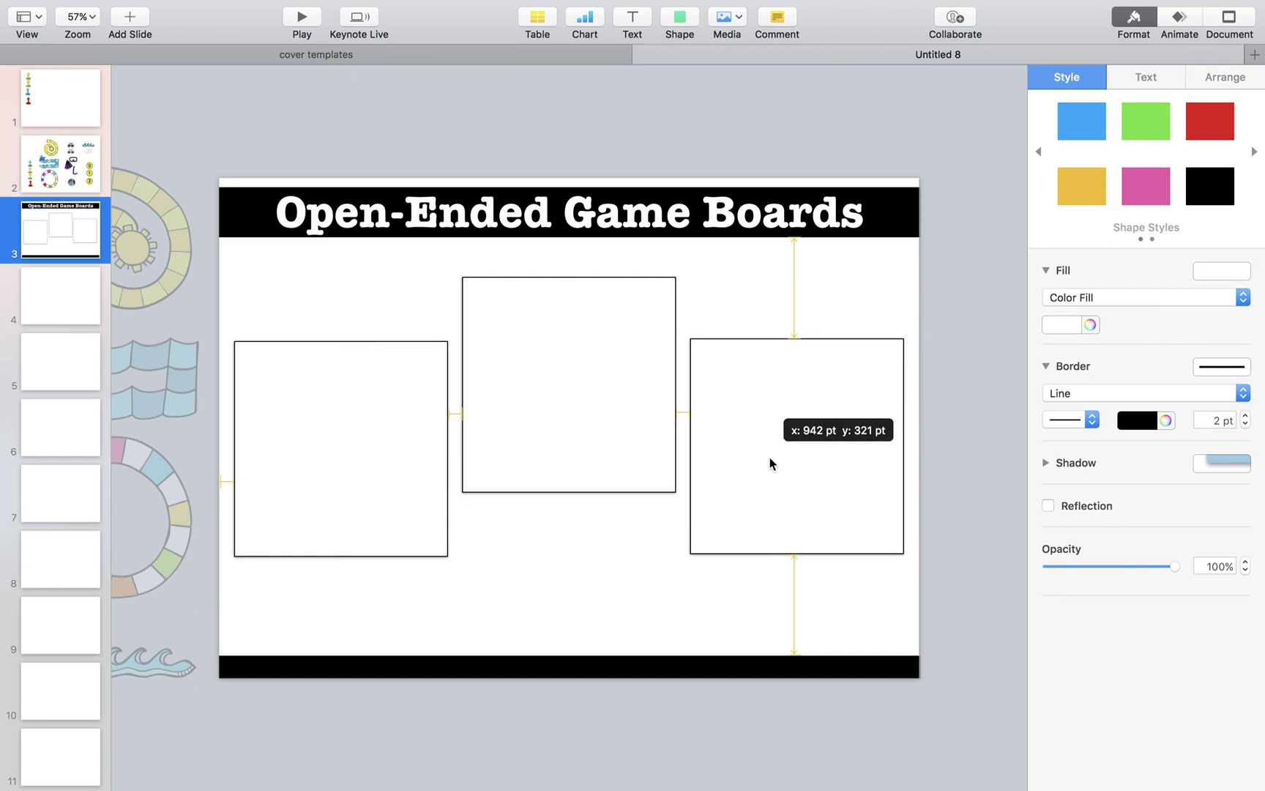
pyautogui.moveTo(770, 457); pyautogui.dragTo(770, 457)
pyautogui.click(545, 584)
pyautogui.moveTo(980, 569); pyautogui.dragTo(282, 331)
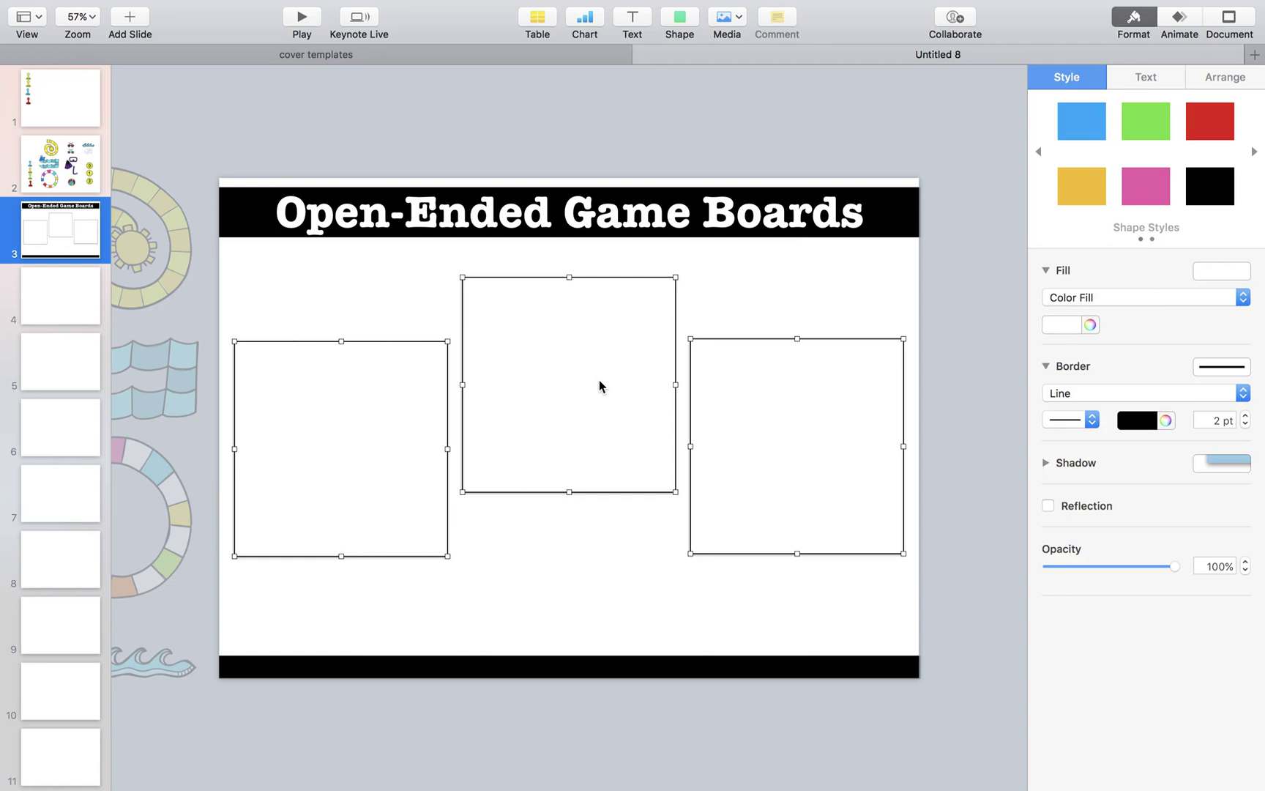
# - Move the spiral board image aside, then send the three outlined squares behind everything
pyautogui.click(515, 578)
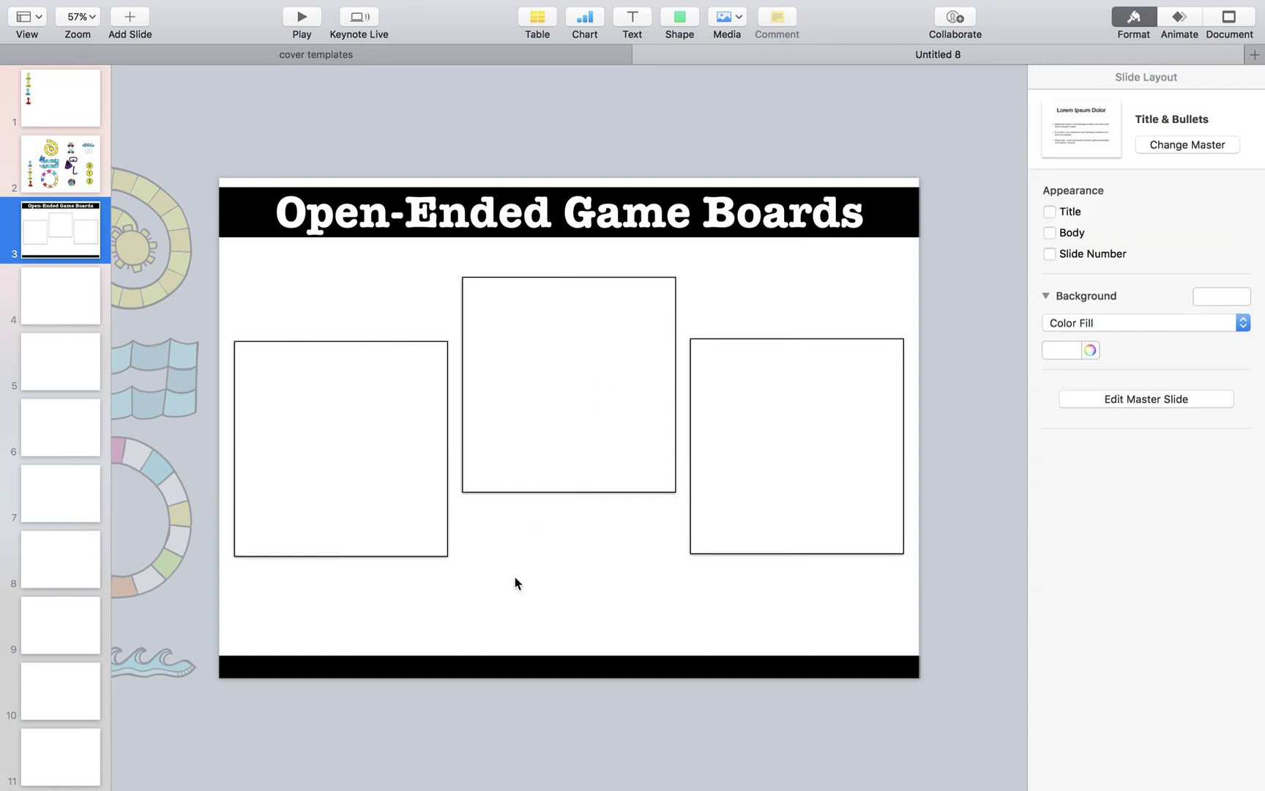
pyautogui.moveTo(168, 201); pyautogui.dragTo(179, 150)
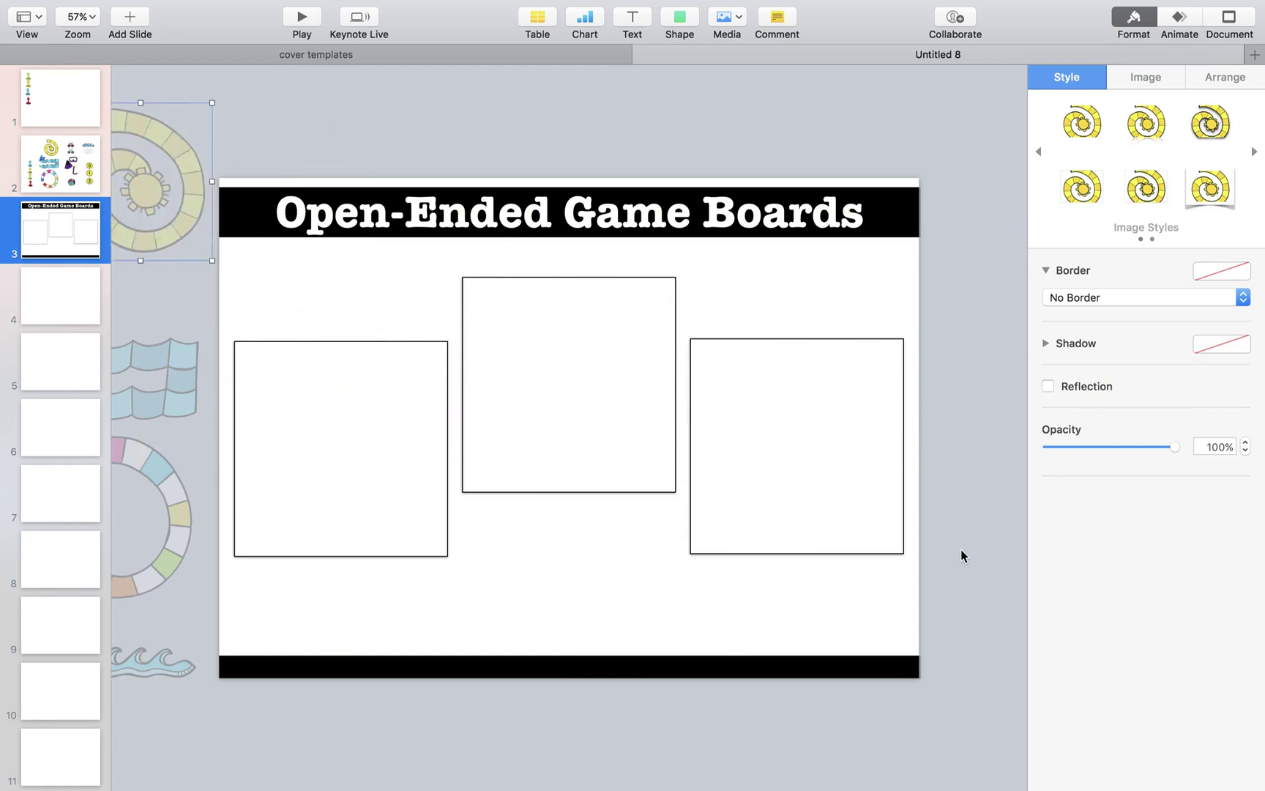
pyautogui.moveTo(961, 551); pyautogui.dragTo(341, 374)
pyautogui.rightClick(566, 395)
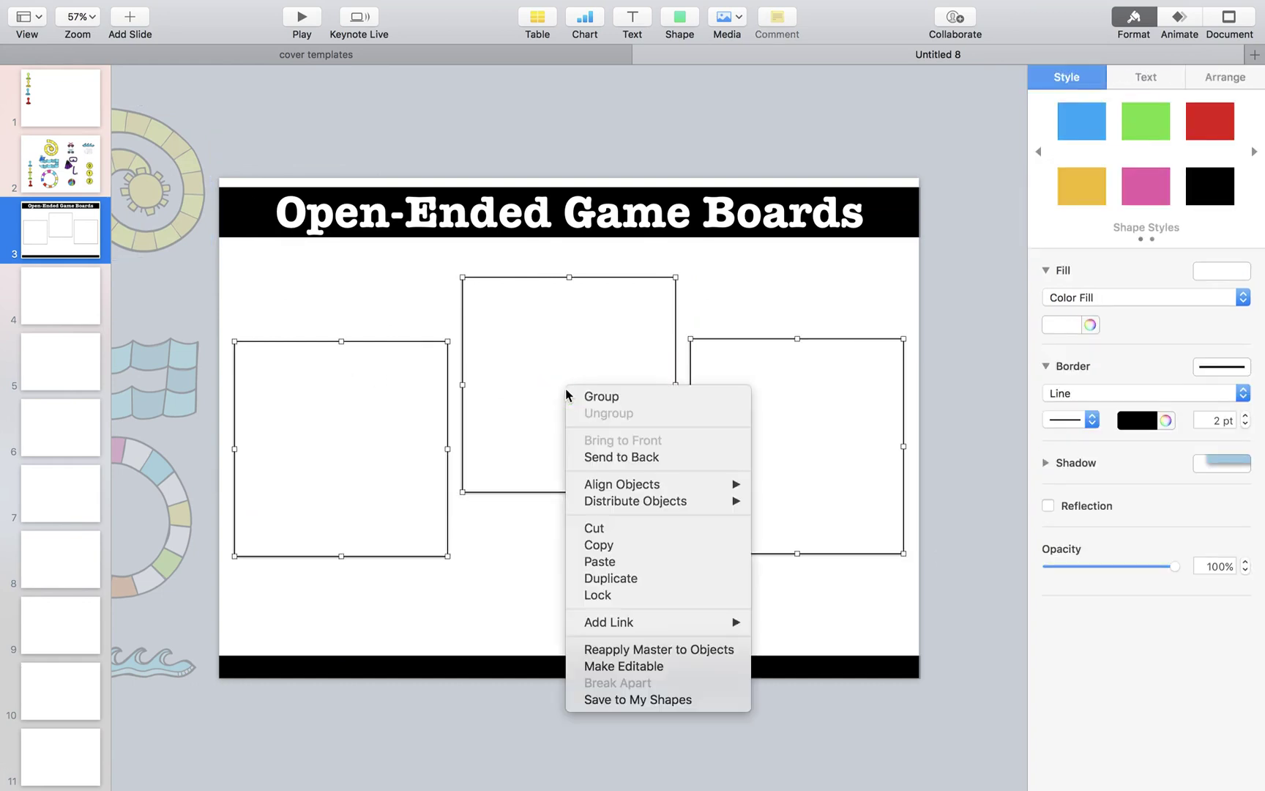
pyautogui.click(612, 458)
pyautogui.click(569, 544)
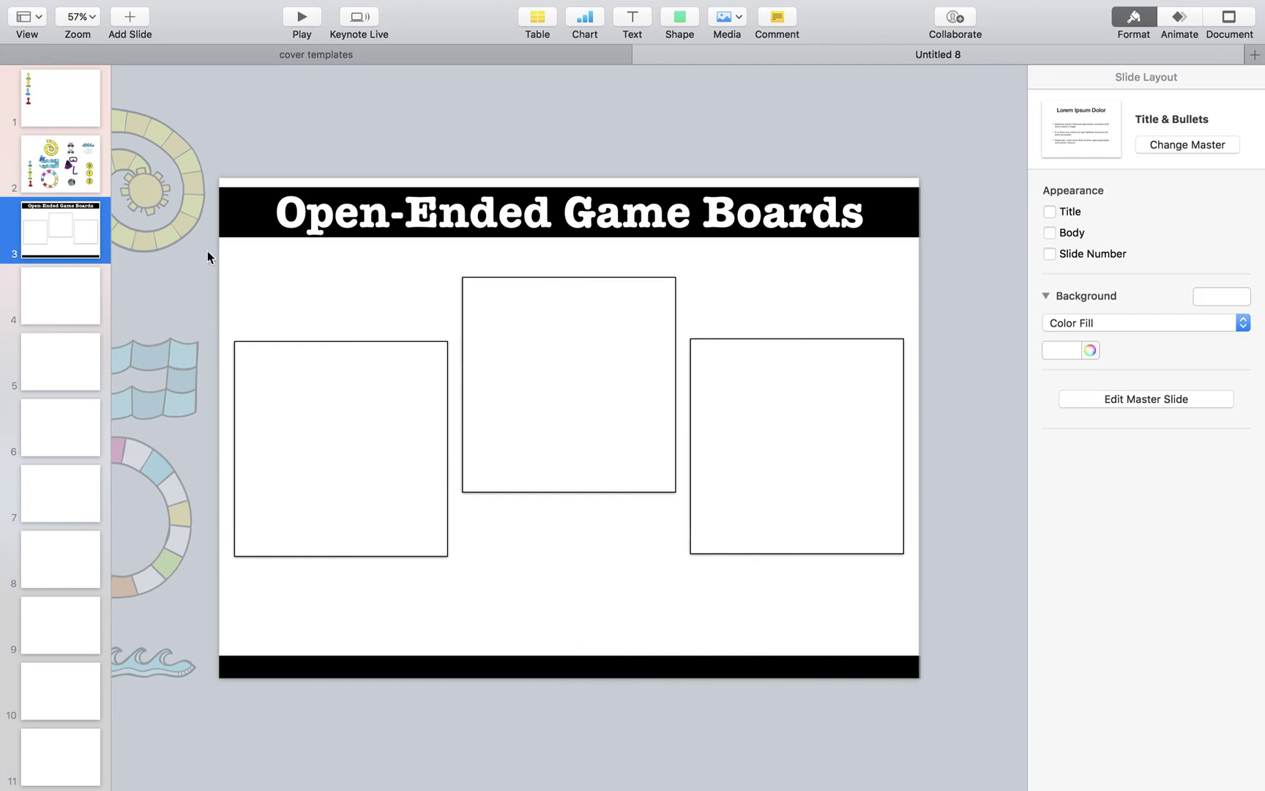
# - Fit the spiral image into the middle box and the whale-and-waves image into the right box
pyautogui.moveTo(183, 230); pyautogui.dragTo(619, 470)
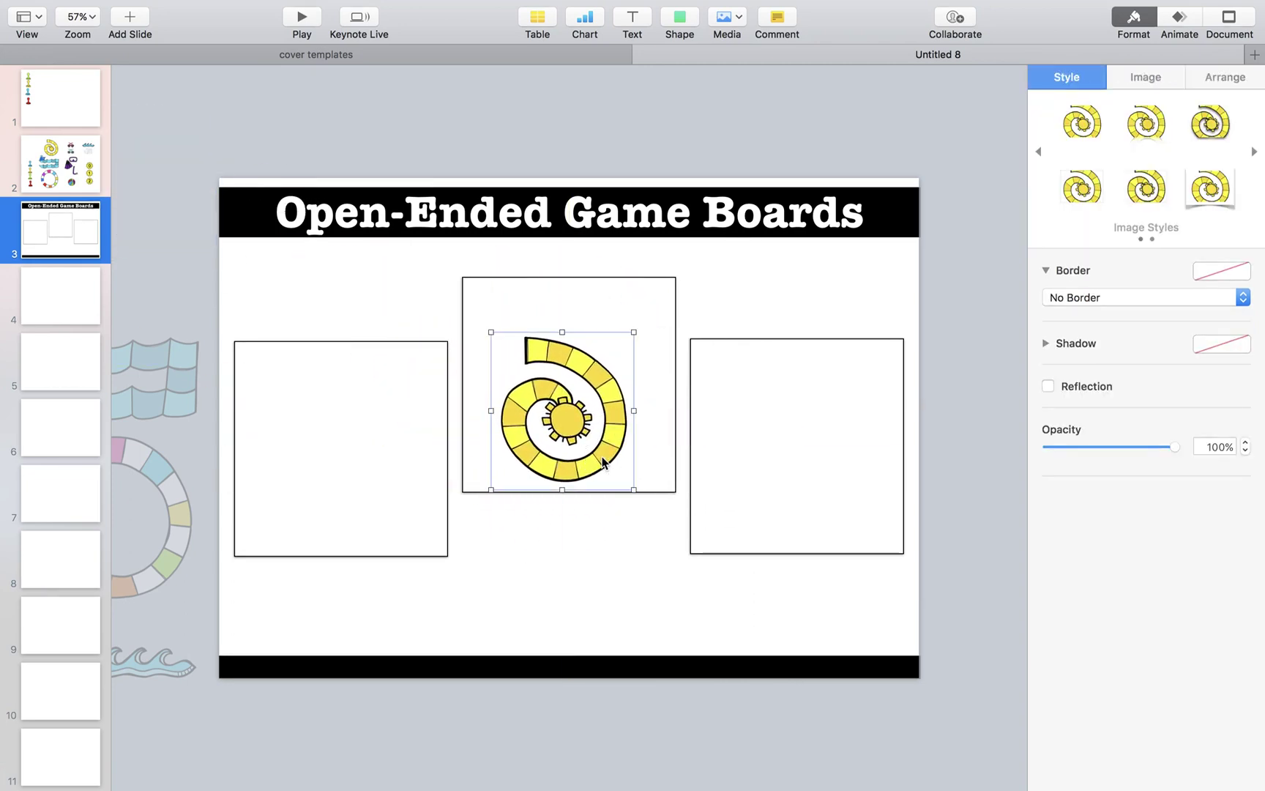
pyautogui.moveTo(562, 332); pyautogui.dragTo(574, 273)
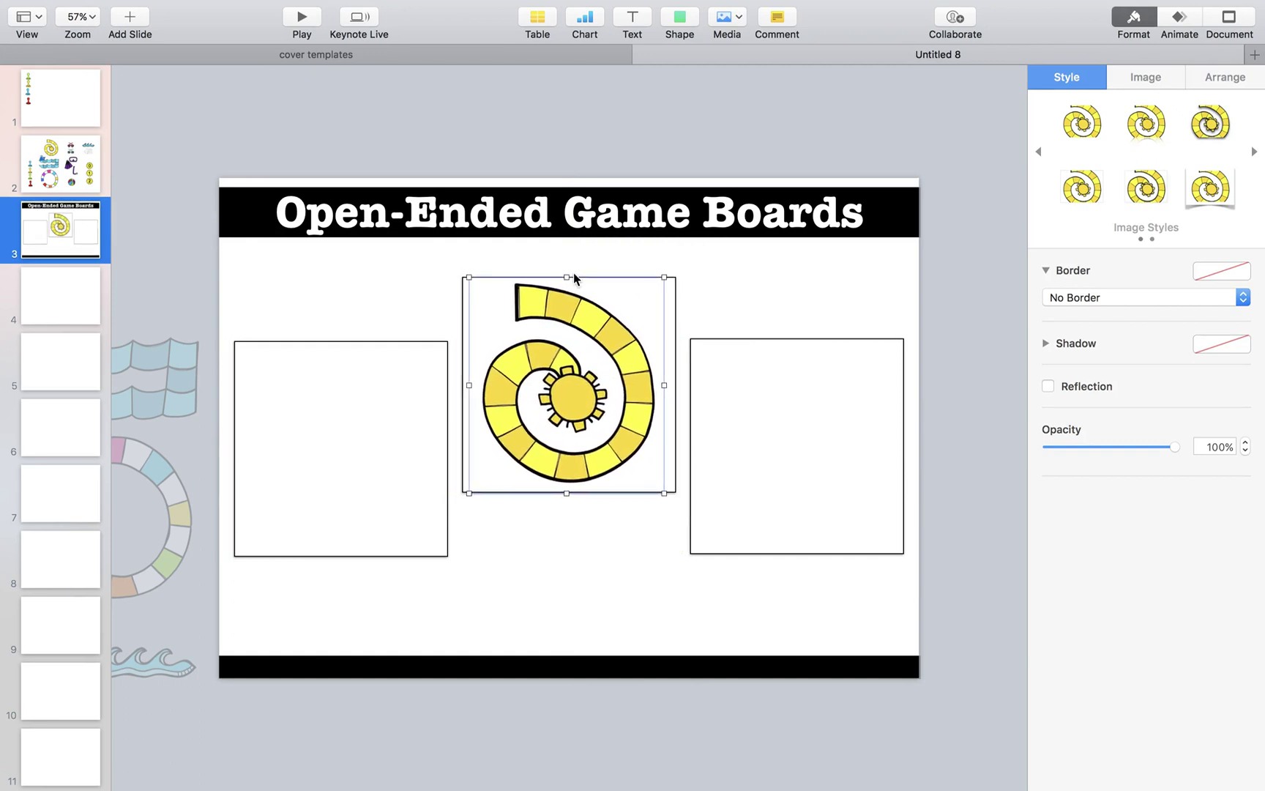
pyautogui.moveTo(187, 376); pyautogui.dragTo(896, 479)
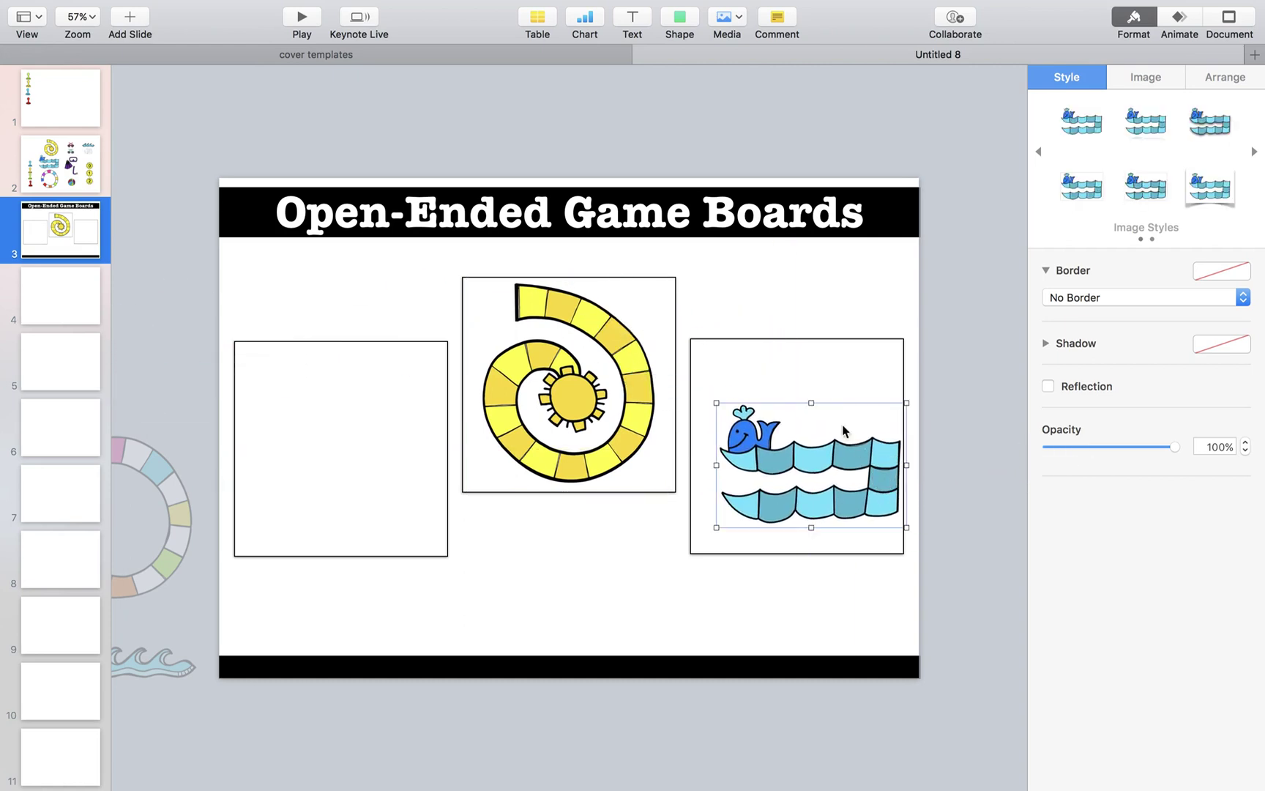
pyautogui.moveTo(810, 401); pyautogui.dragTo(811, 388)
pyautogui.moveTo(813, 439)
pyautogui.mouseDown()
pyautogui.moveTo(823, 453)
pyautogui.moveTo(812, 442)
pyautogui.mouseUp()
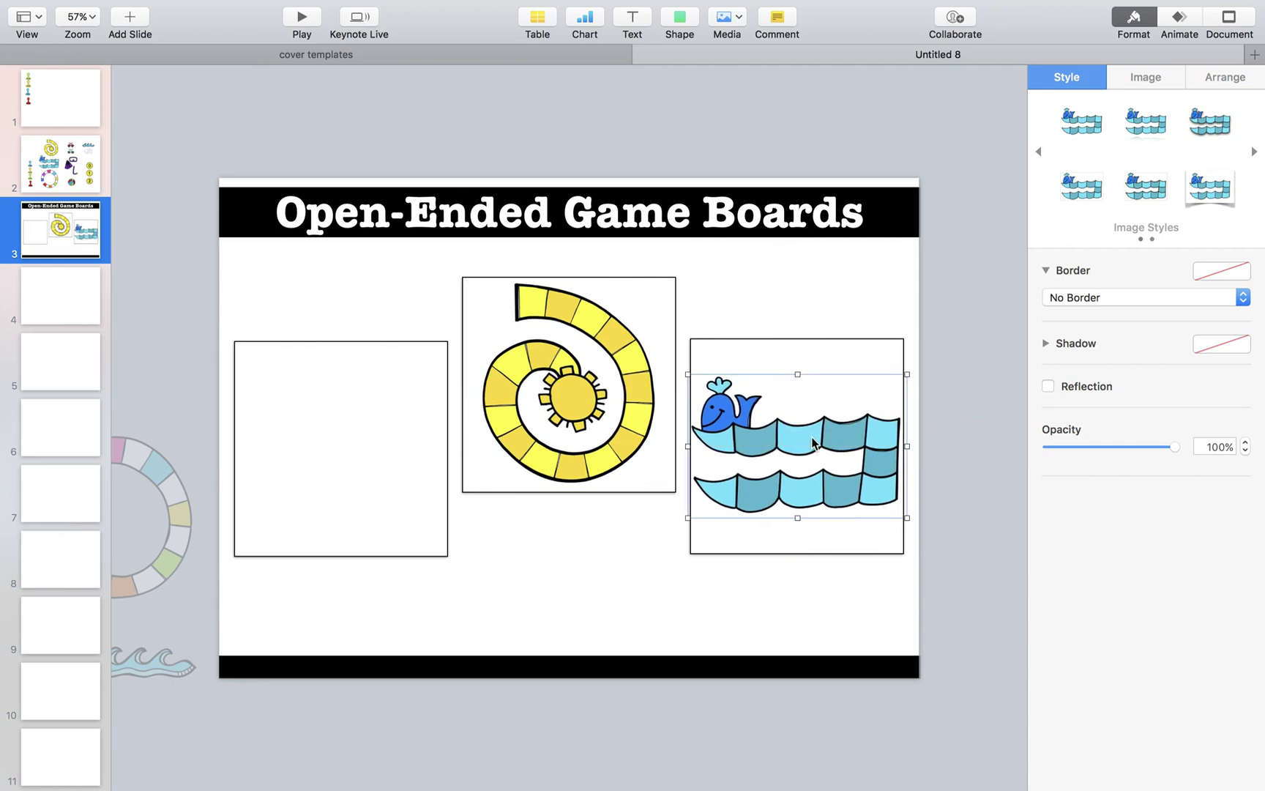
pyautogui.moveTo(798, 374); pyautogui.dragTo(799, 380)
pyautogui.click(802, 437)
pyautogui.moveTo(802, 437); pyautogui.dragTo(803, 425)
# - Move the colour ring image into the left box and enlarge it to fill
pyautogui.moveTo(181, 514); pyautogui.dragTo(403, 467)
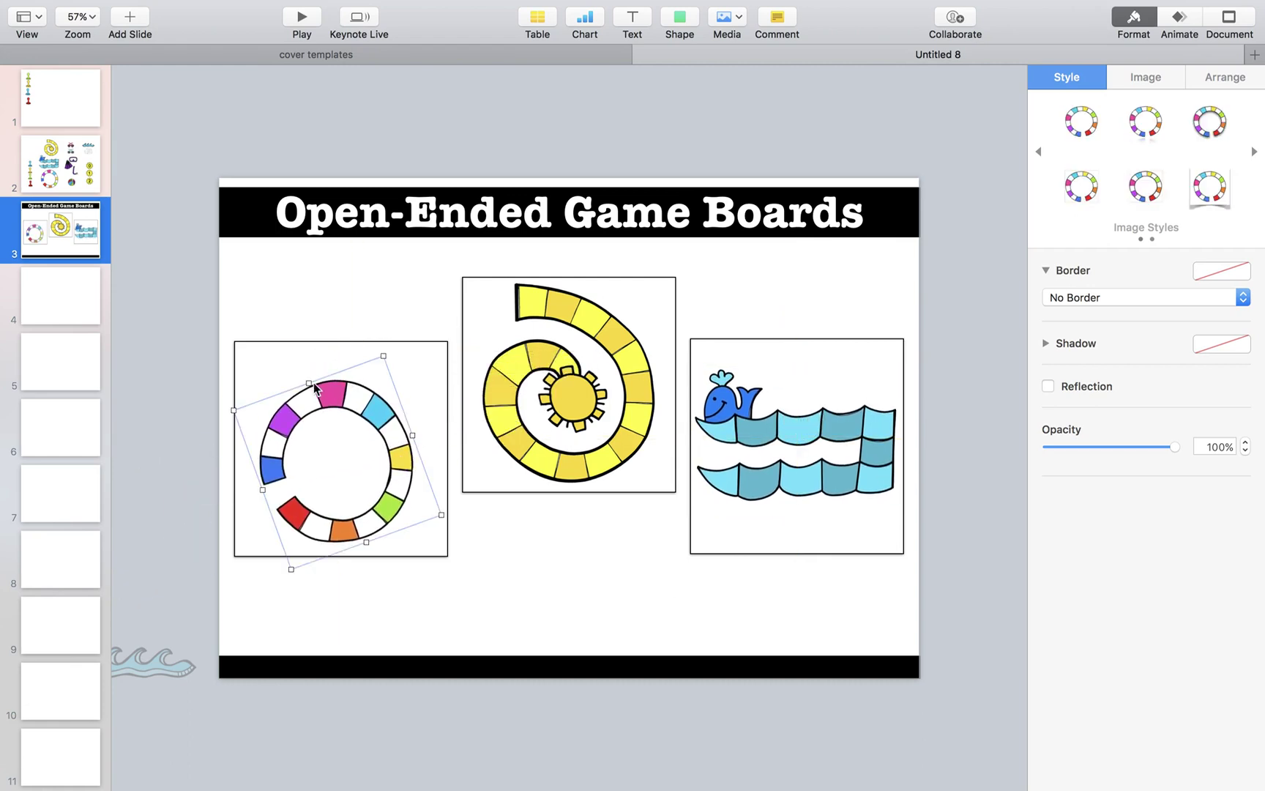
pyautogui.moveTo(306, 359); pyautogui.dragTo(350, 362)
pyautogui.click(360, 316)
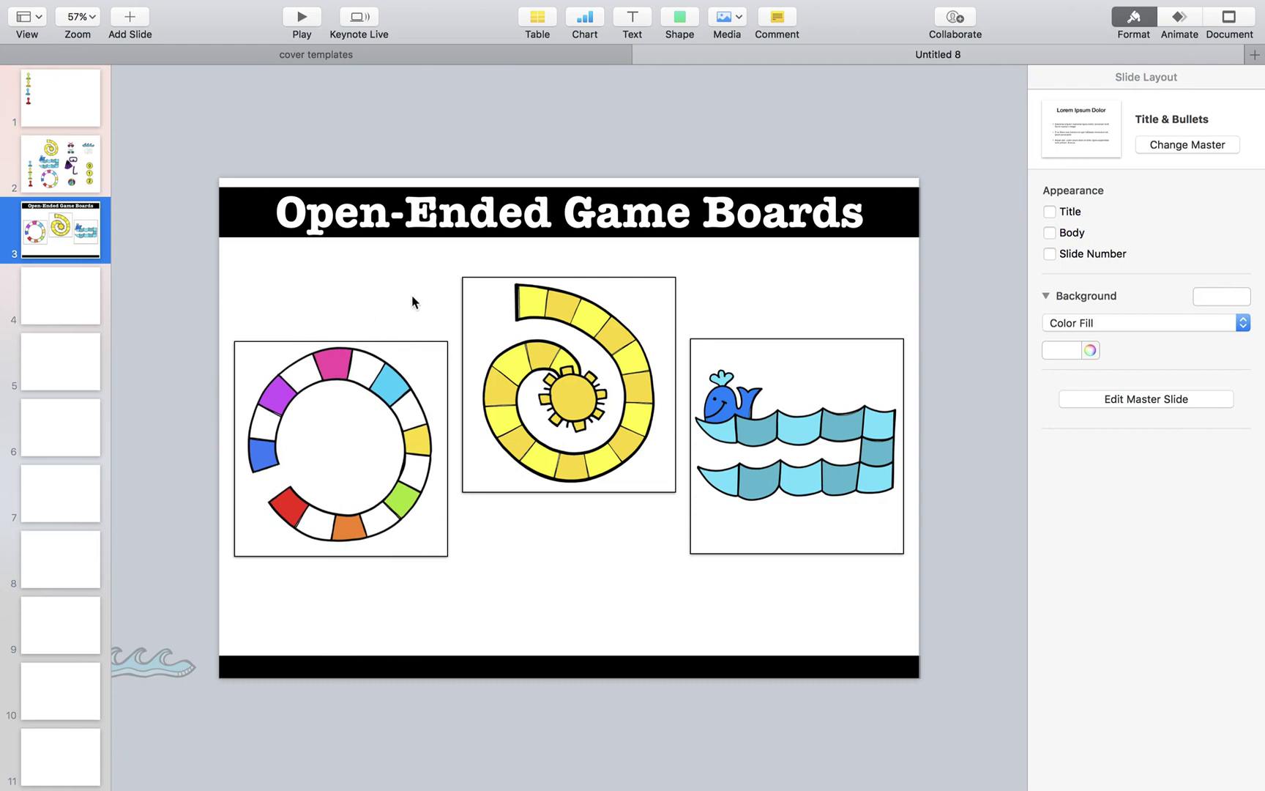
# - Insert a blue square, stretch it across the slide's lower half, and send it to back
pyautogui.click(679, 21)
pyautogui.click(674, 154)
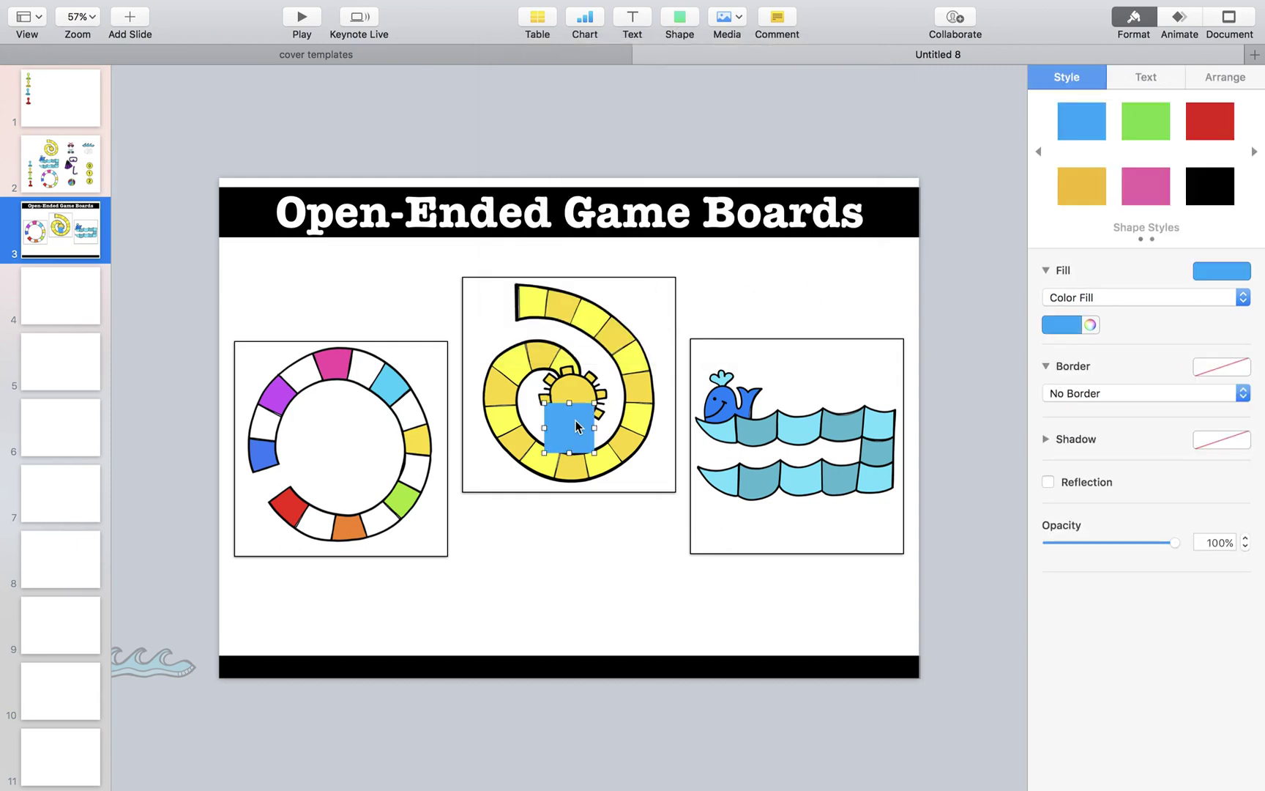
pyautogui.moveTo(575, 426); pyautogui.dragTo(920, 655)
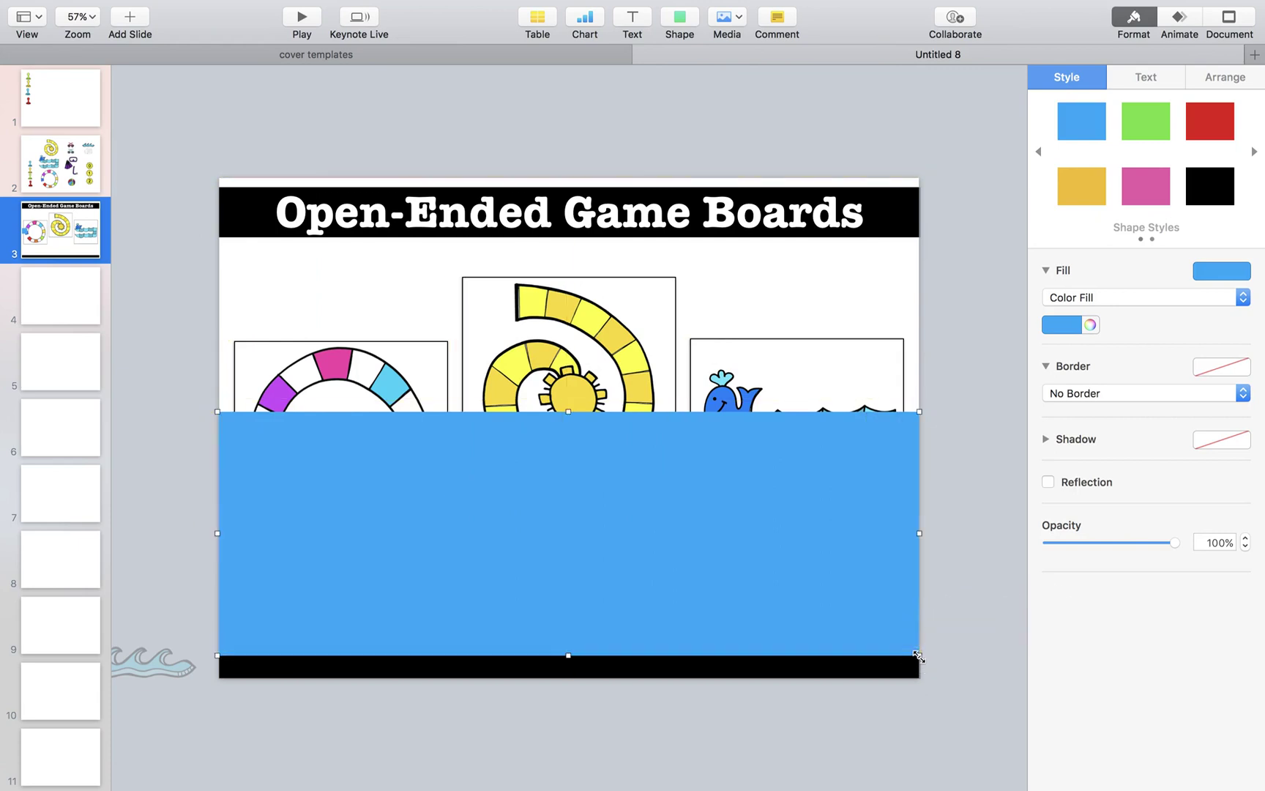
pyautogui.rightClick(595, 554)
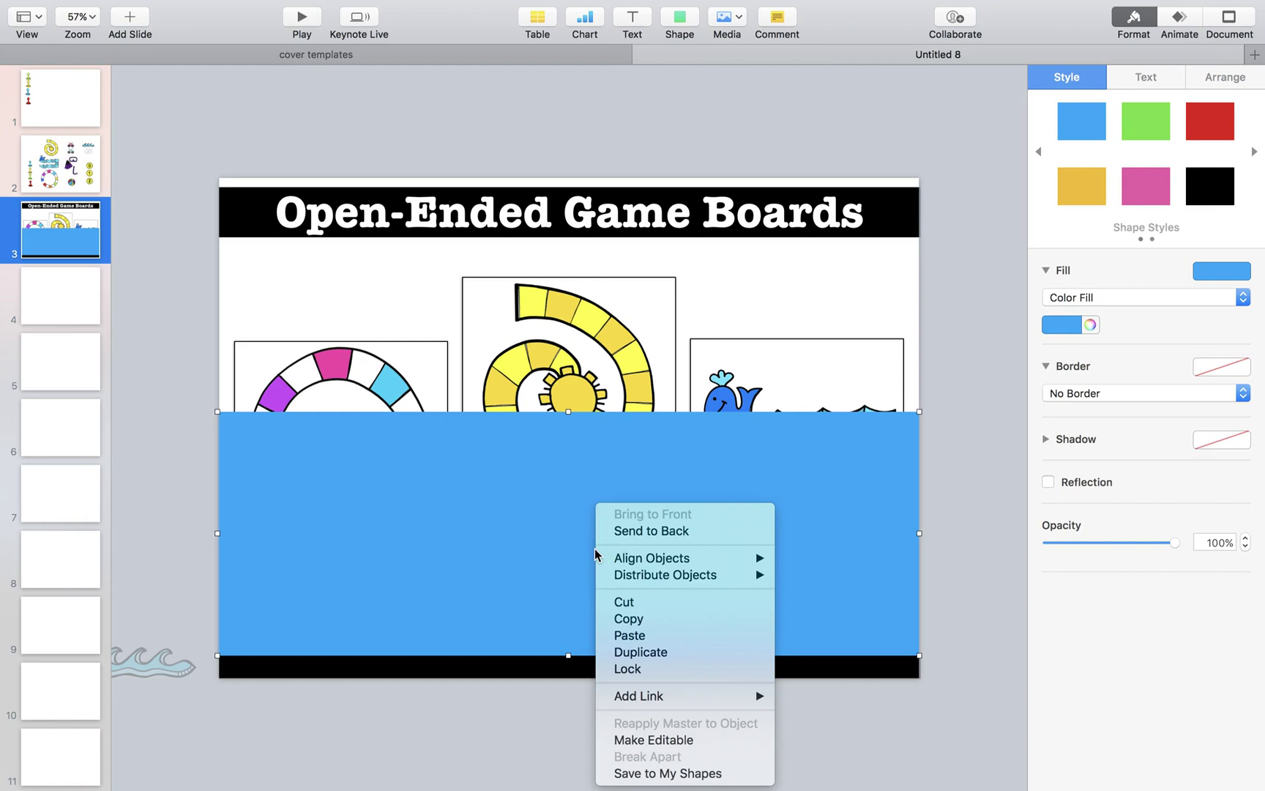
pyautogui.click(631, 532)
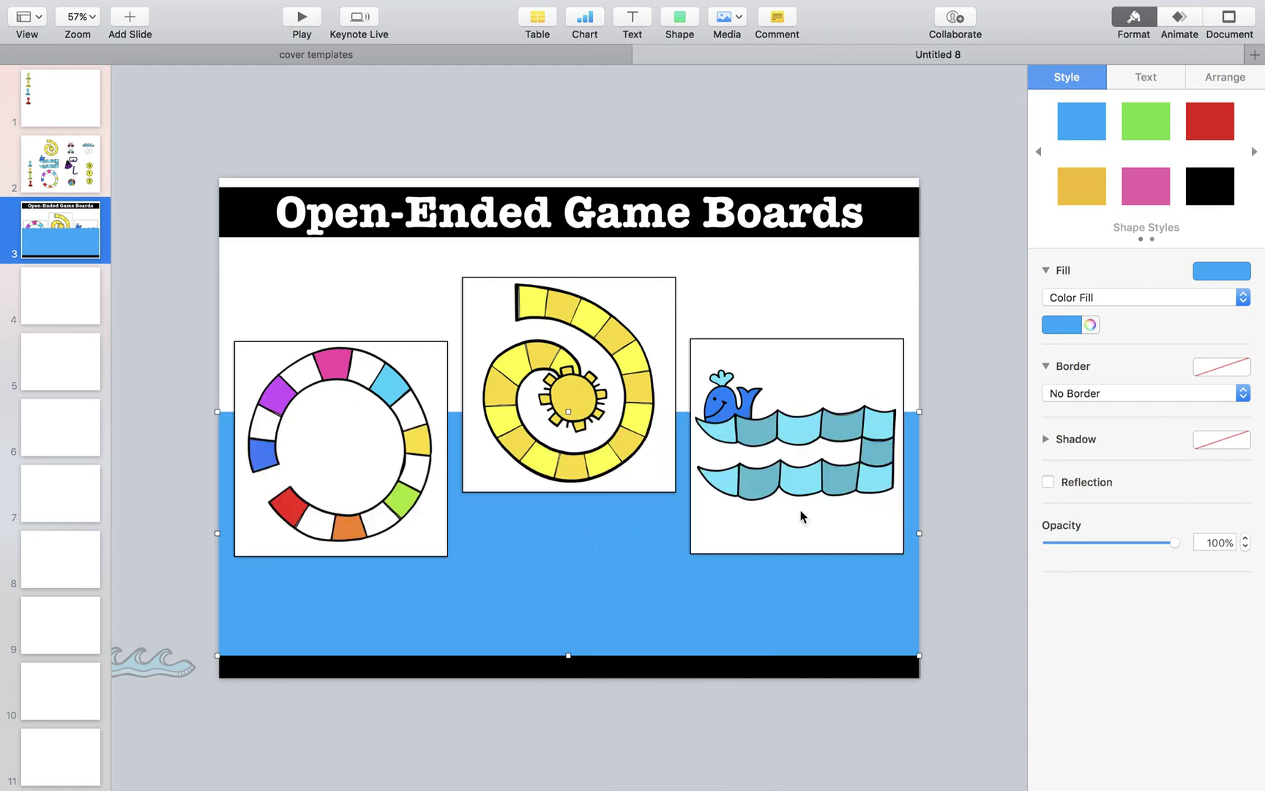
pyautogui.click(943, 537)
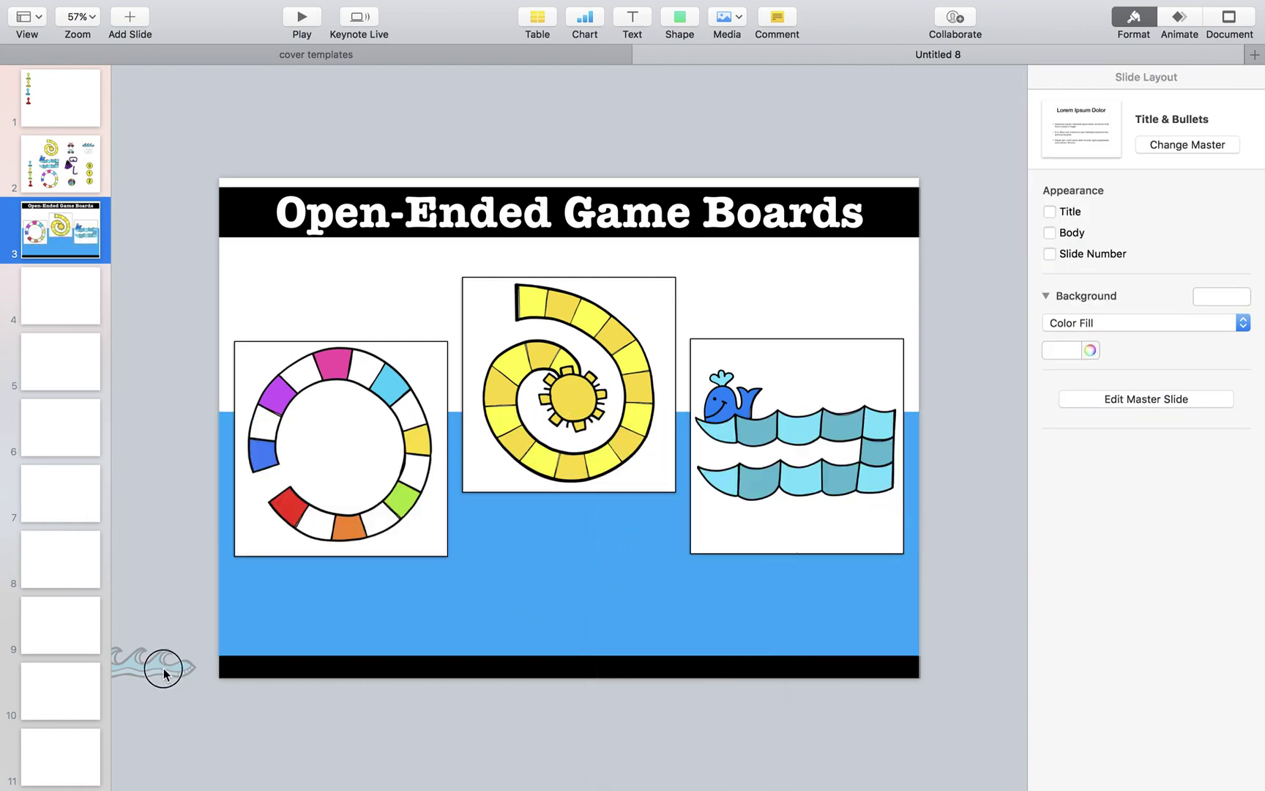
# - Place the wave clipart on the blue sea and enlarge the middle, left and right waves
pyautogui.moveTo(163, 669); pyautogui.dragTo(736, 613)
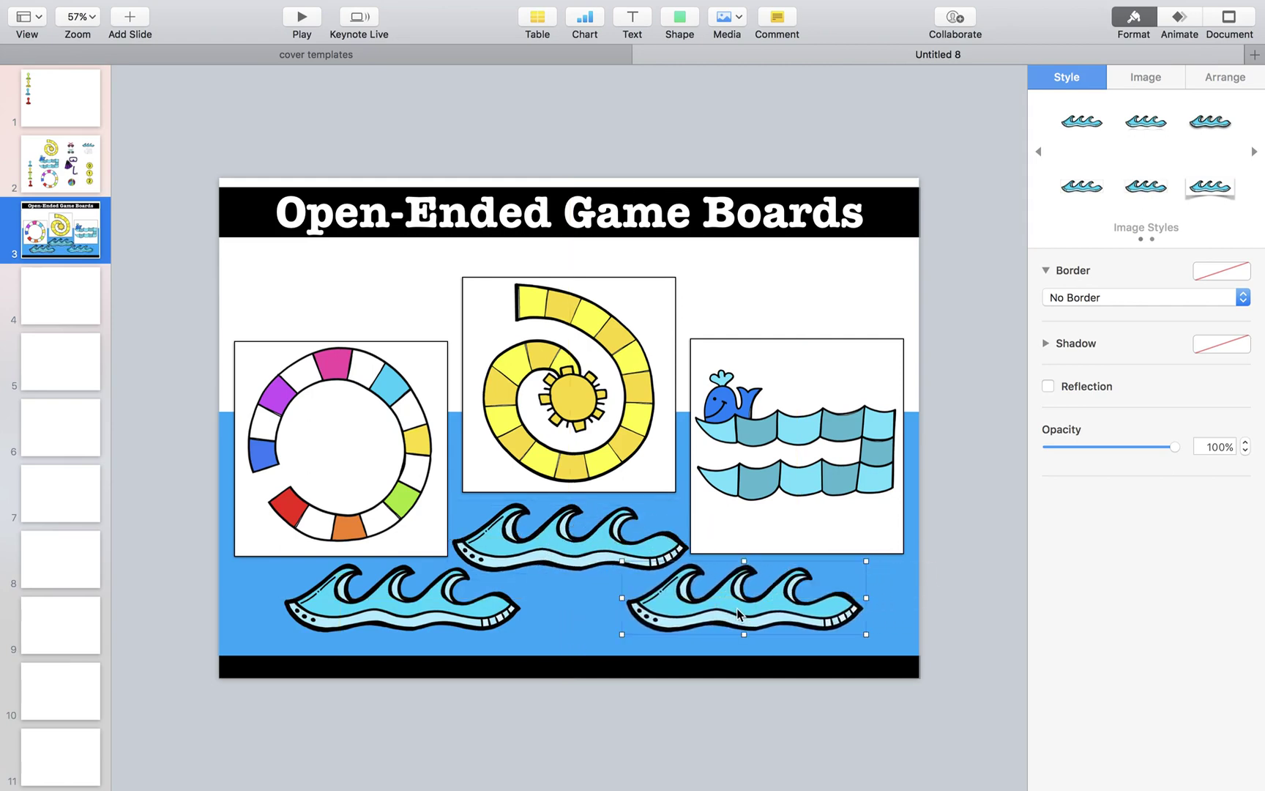
pyautogui.click(583, 524)
pyautogui.moveTo(571, 501); pyautogui.dragTo(571, 492)
pyautogui.click(433, 594)
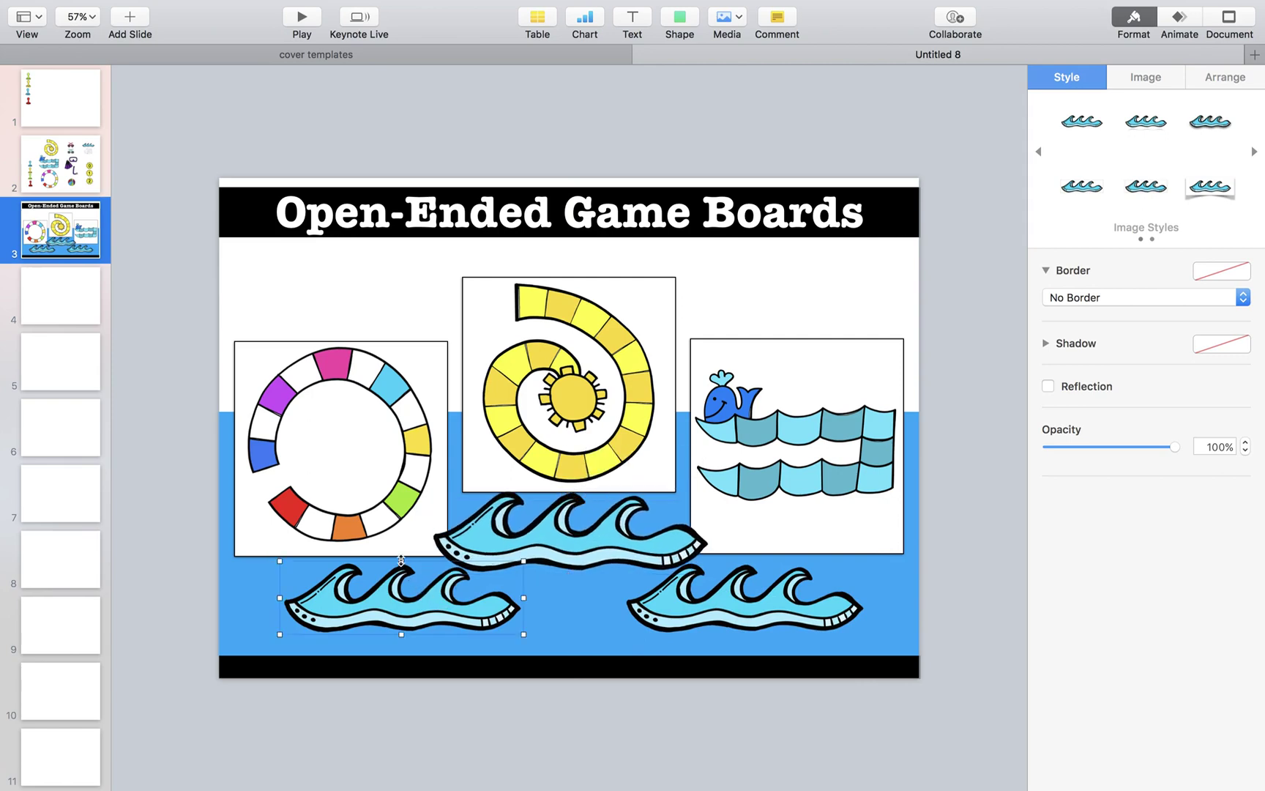
pyautogui.moveTo(401, 560); pyautogui.dragTo(401, 546)
pyautogui.click(721, 602)
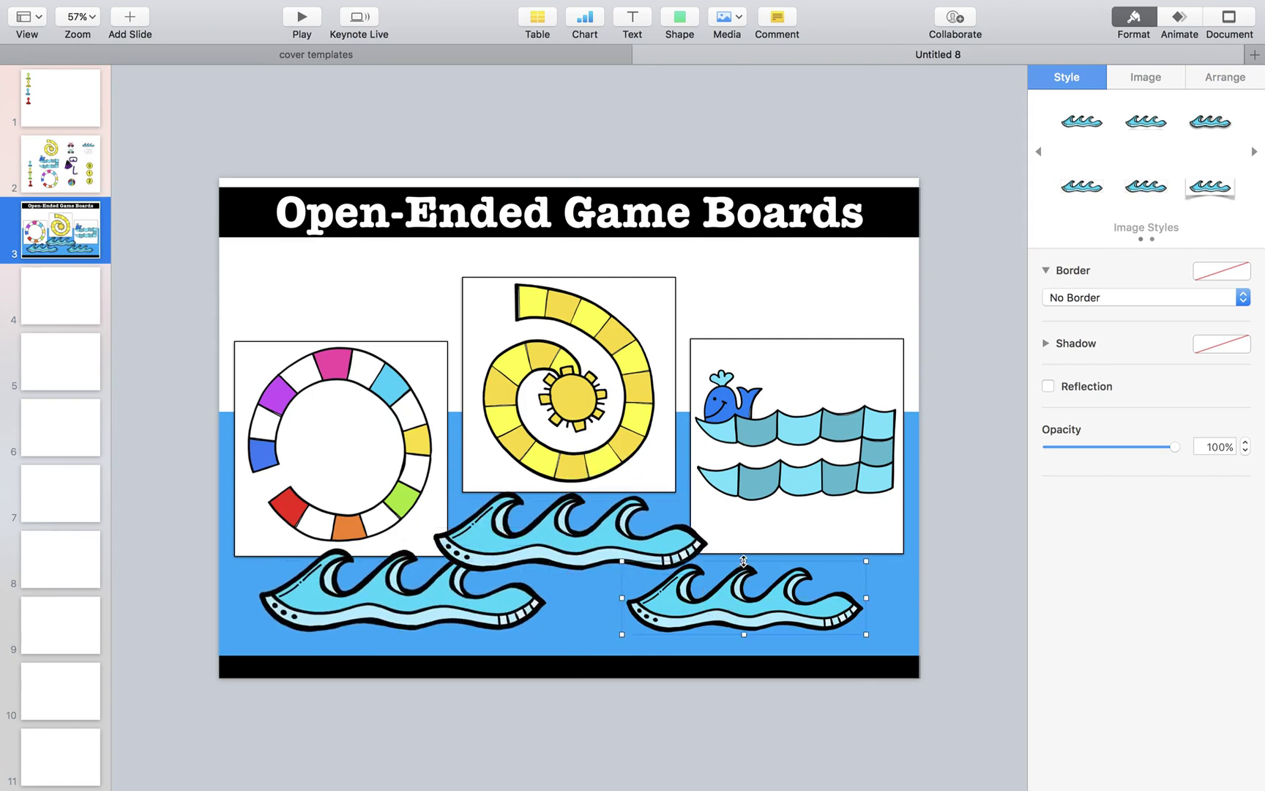
pyautogui.moveTo(744, 561); pyautogui.dragTo(746, 545)
pyautogui.click(400, 607)
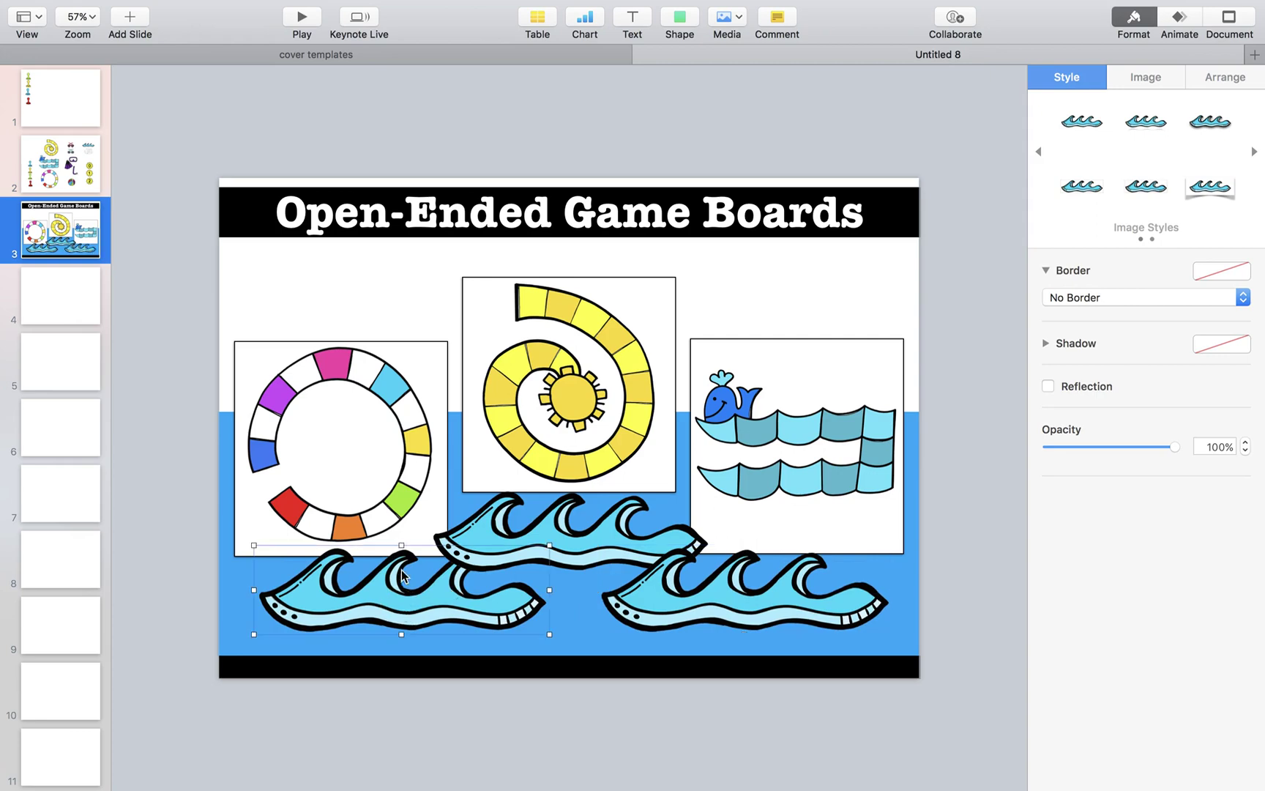
pyautogui.moveTo(402, 546); pyautogui.dragTo(402, 538)
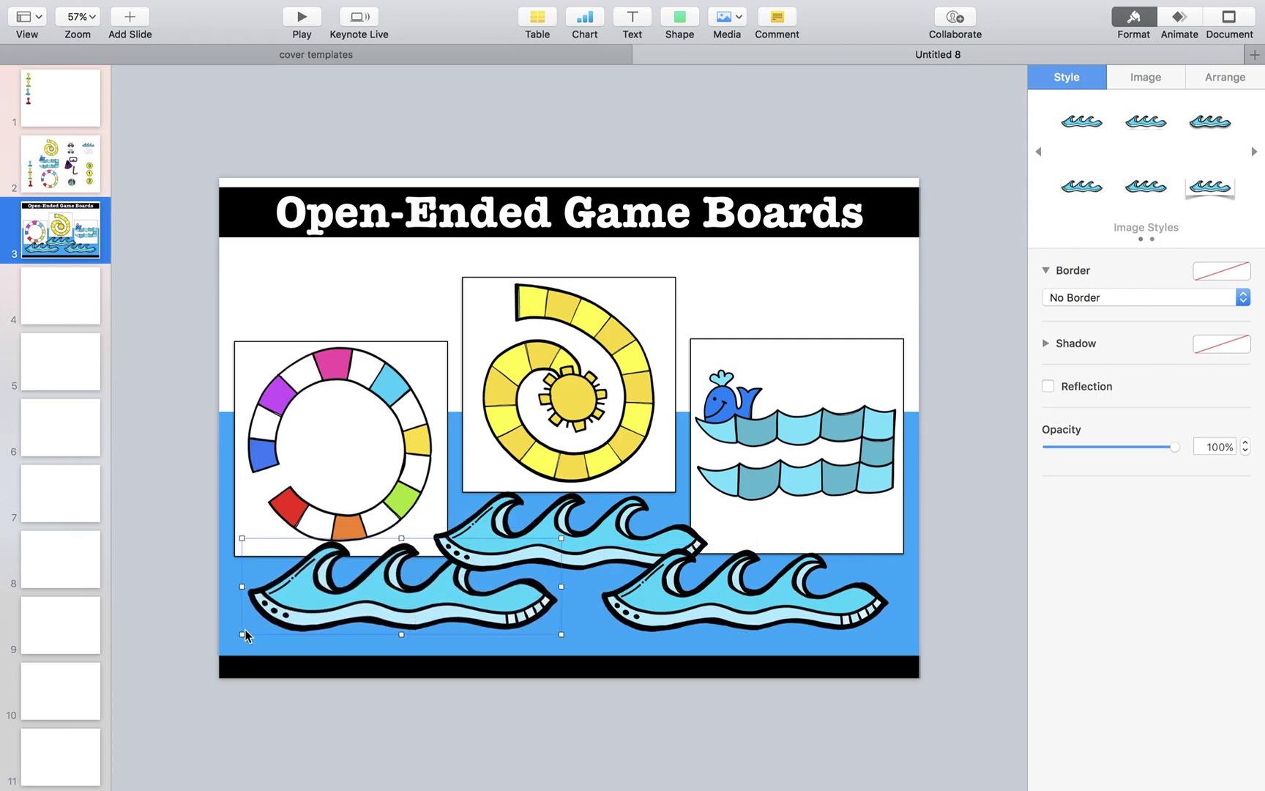
# - Bring the bottom-left wave to the front and lower the middle wave slightly
pyautogui.click(174, 607)
pyautogui.click(415, 603)
pyautogui.rightClick(414, 601)
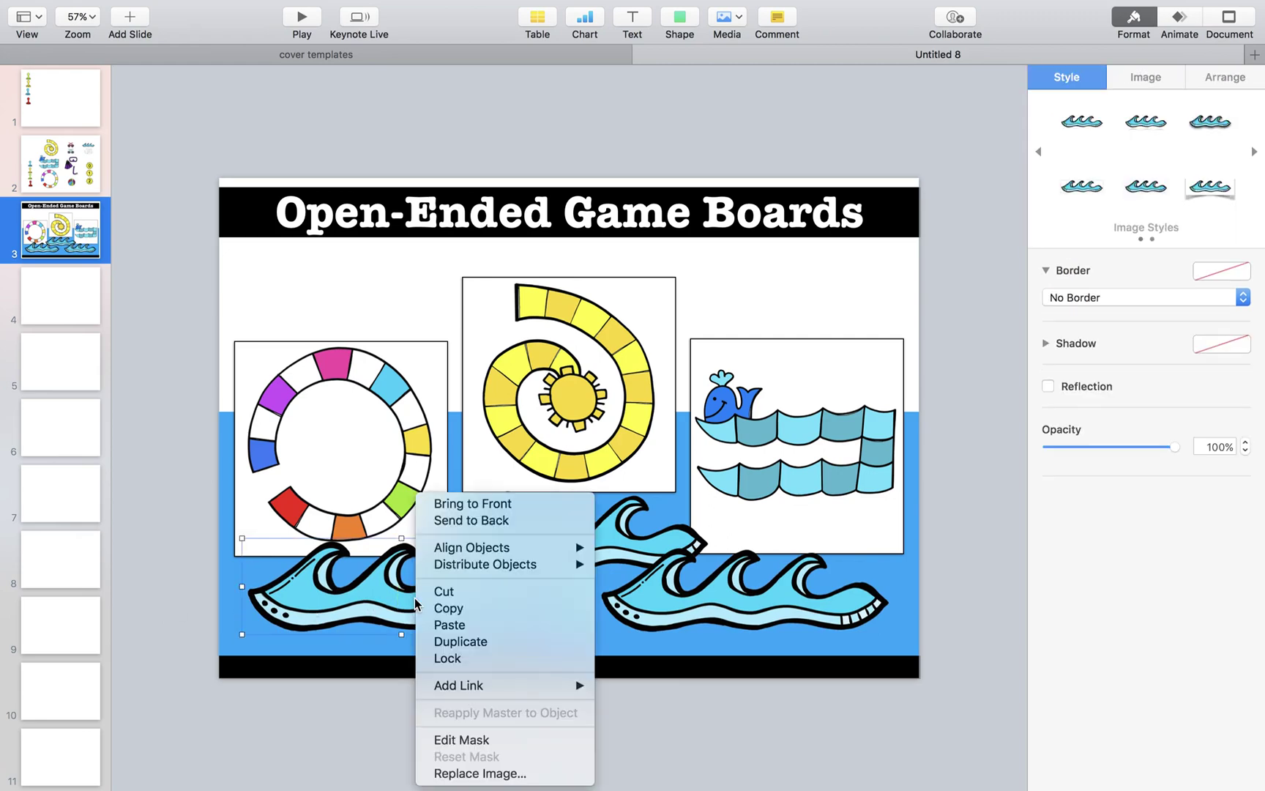
pyautogui.click(473, 504)
pyautogui.click(164, 596)
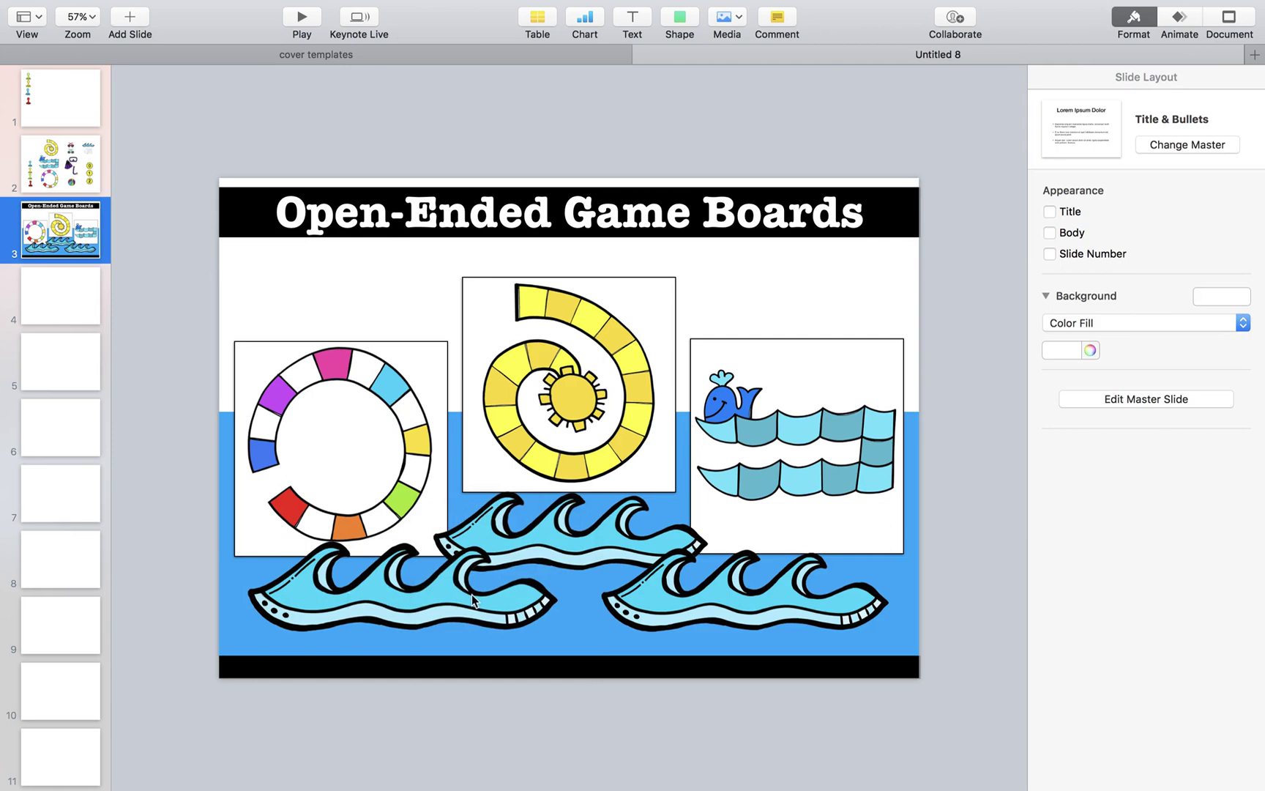
pyautogui.moveTo(590, 537); pyautogui.dragTo(593, 553)
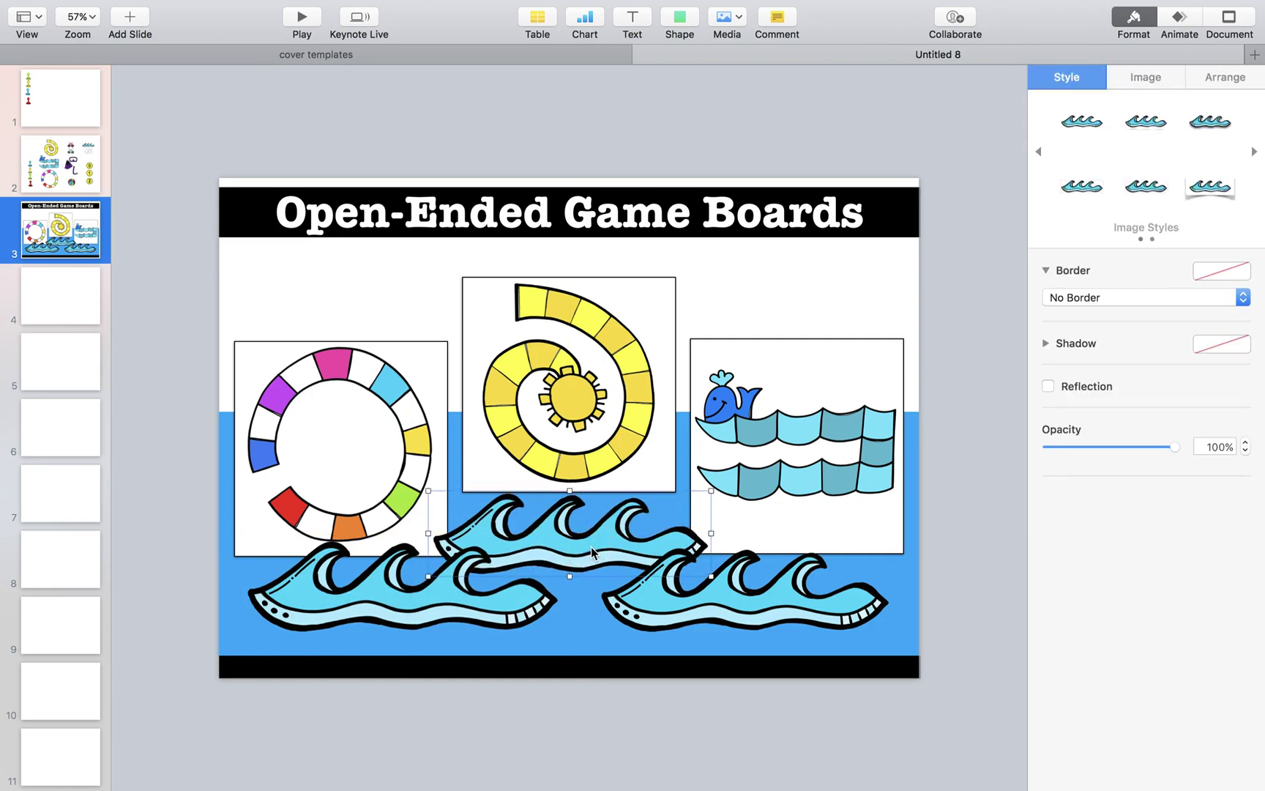
# - Fill the sea rectangle with a sampled bright cyan, lightened toward the colour wheel's centre
pyautogui.click(903, 645)
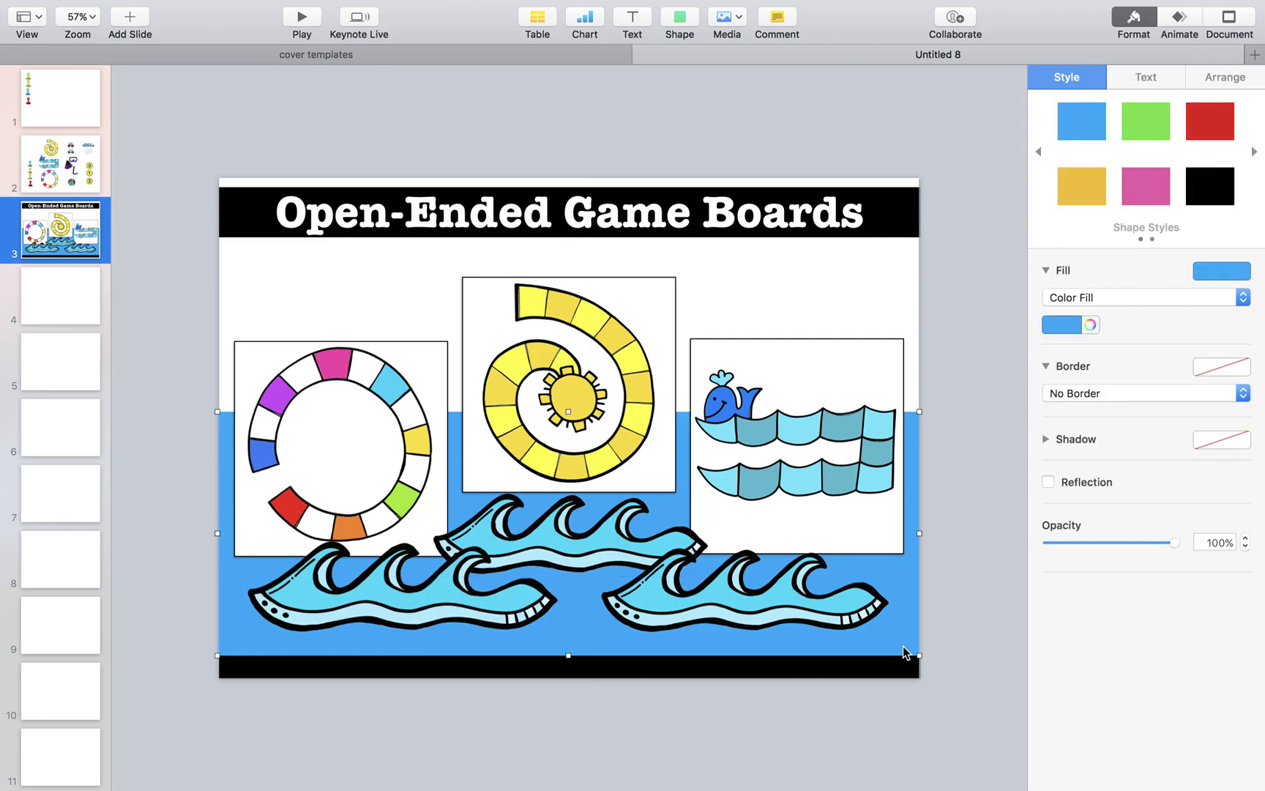
pyautogui.click(1091, 325)
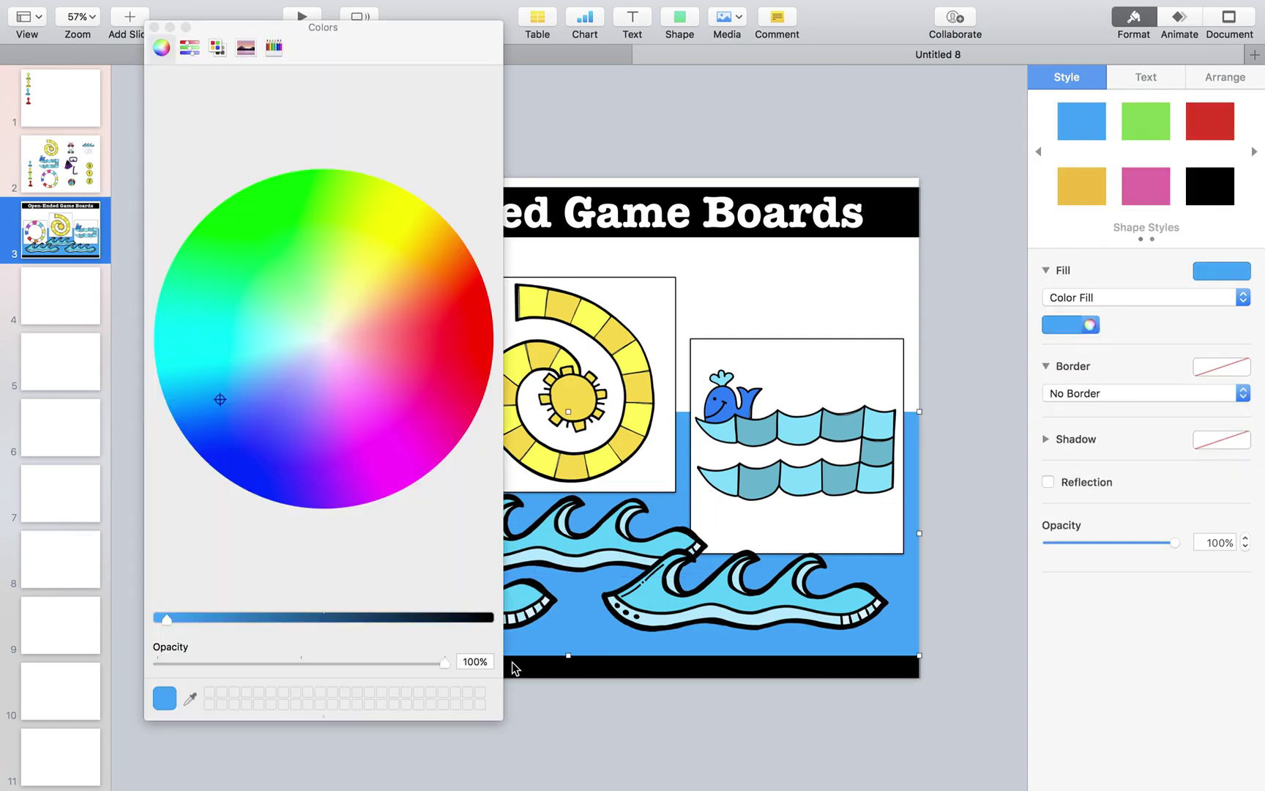
pyautogui.click(190, 701)
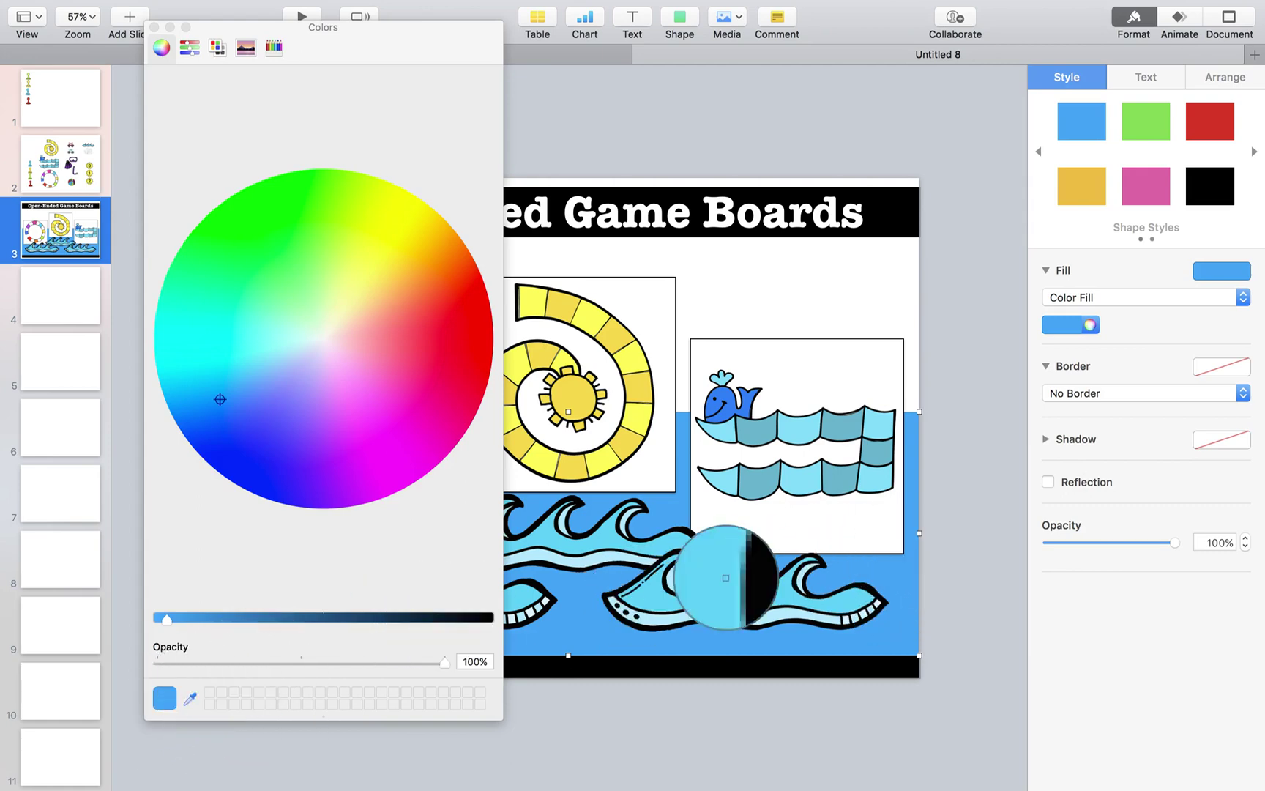
pyautogui.click(795, 432)
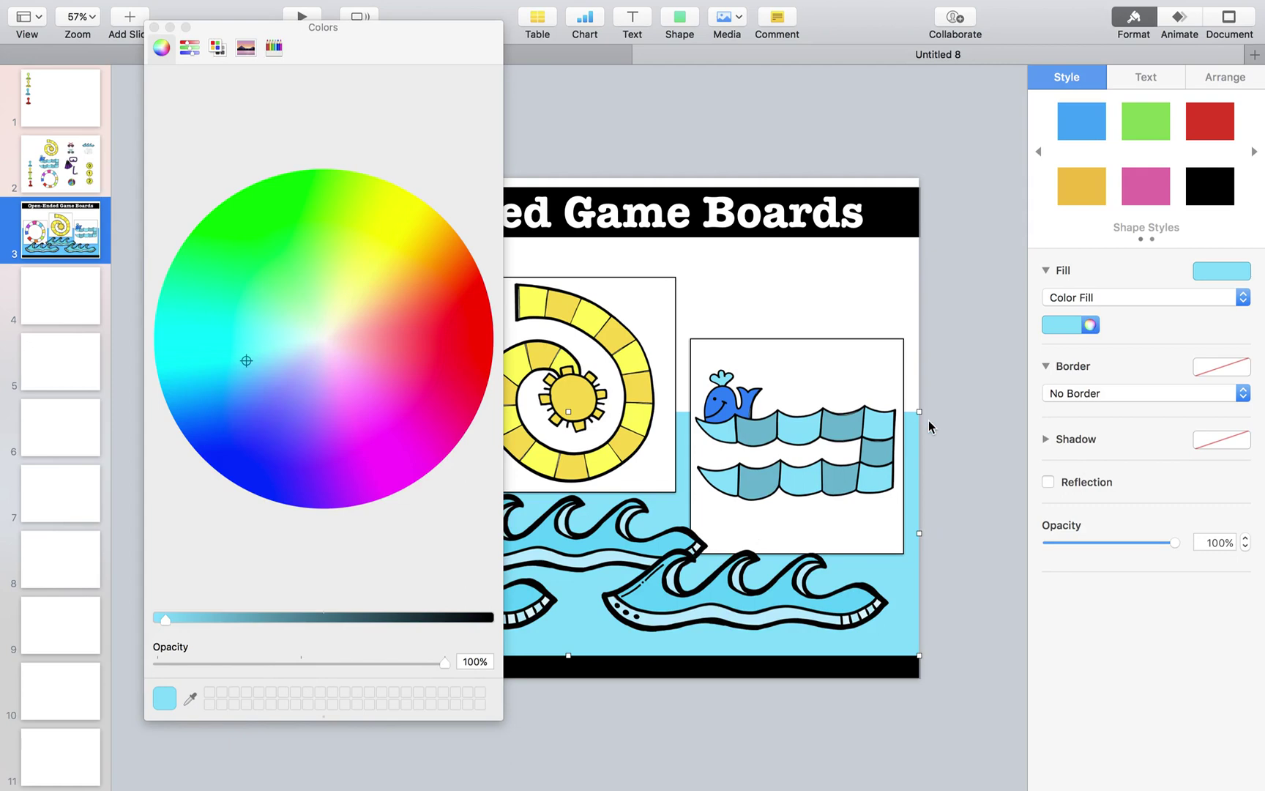
pyautogui.click(191, 699)
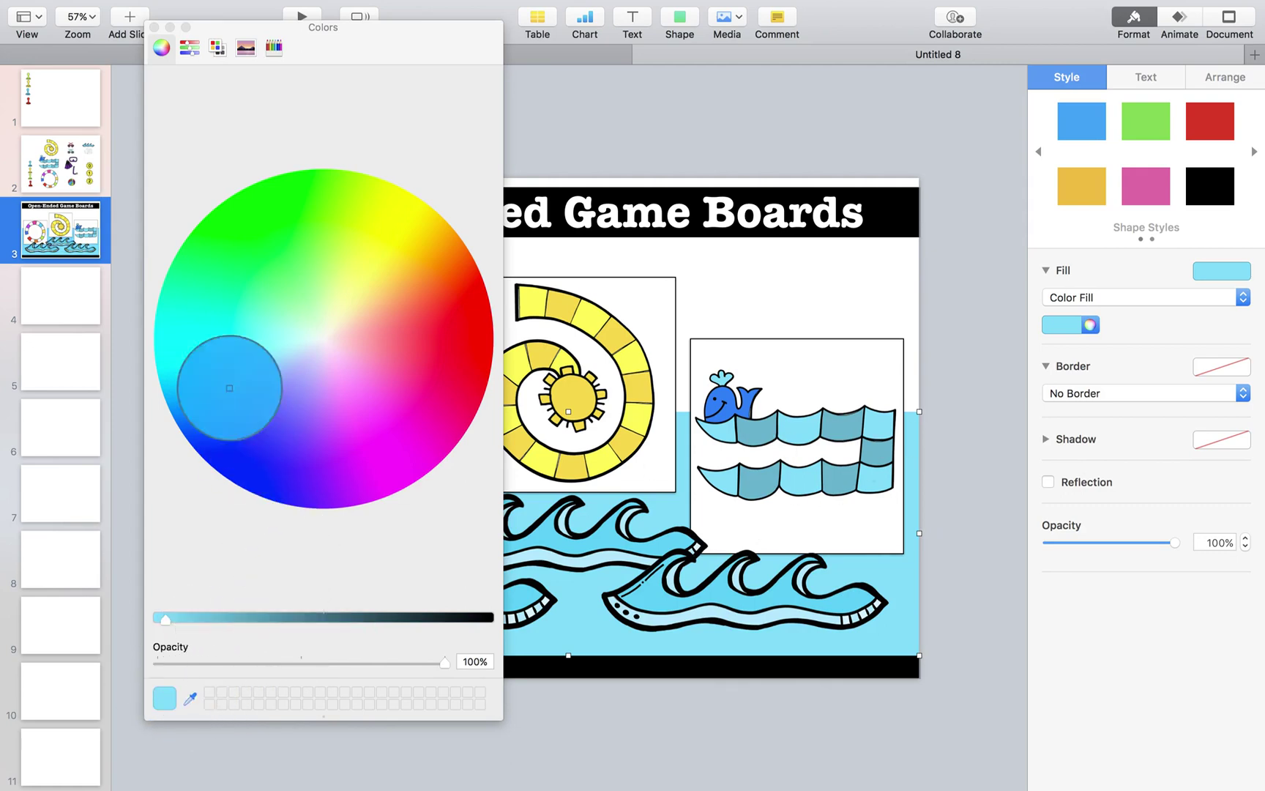
pyautogui.click(207, 339)
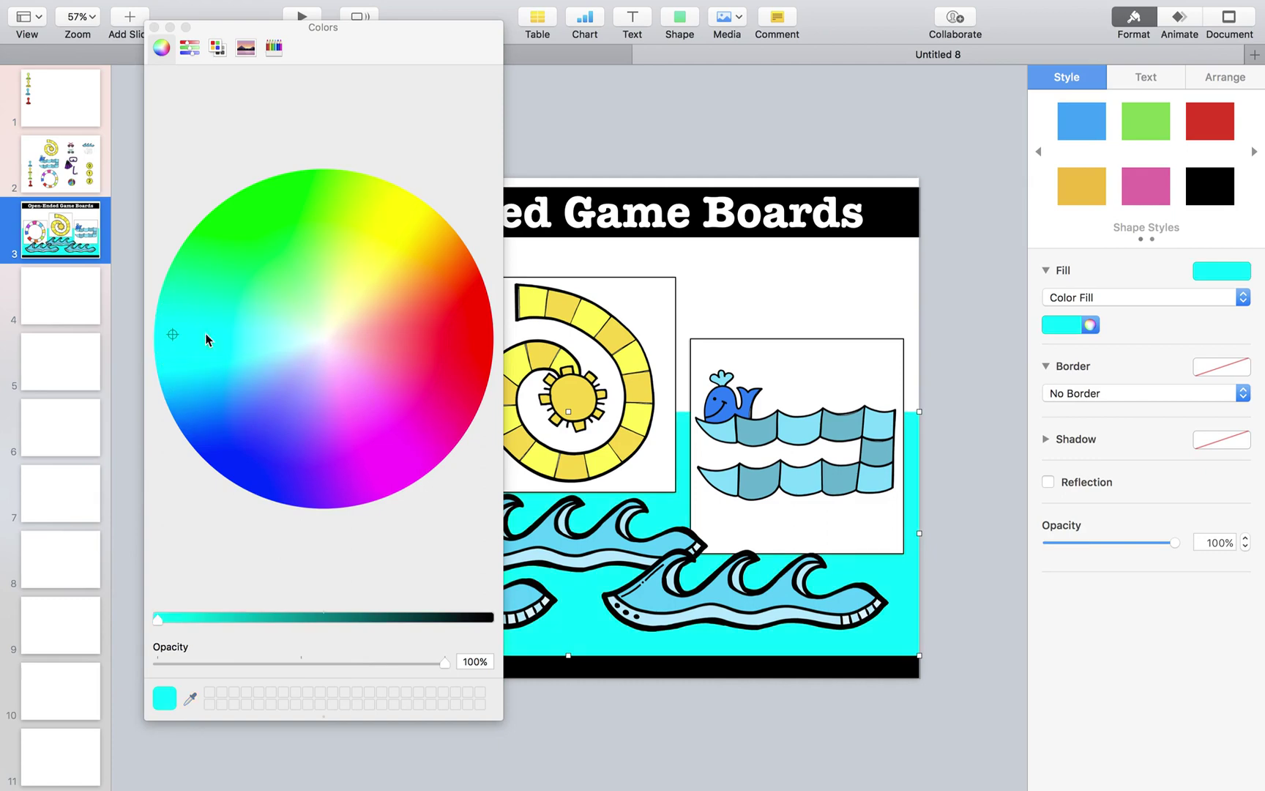
pyautogui.moveTo(206, 339)
pyautogui.mouseDown()
pyautogui.moveTo(254, 345)
pyautogui.moveTo(224, 357)
pyautogui.mouseUp()
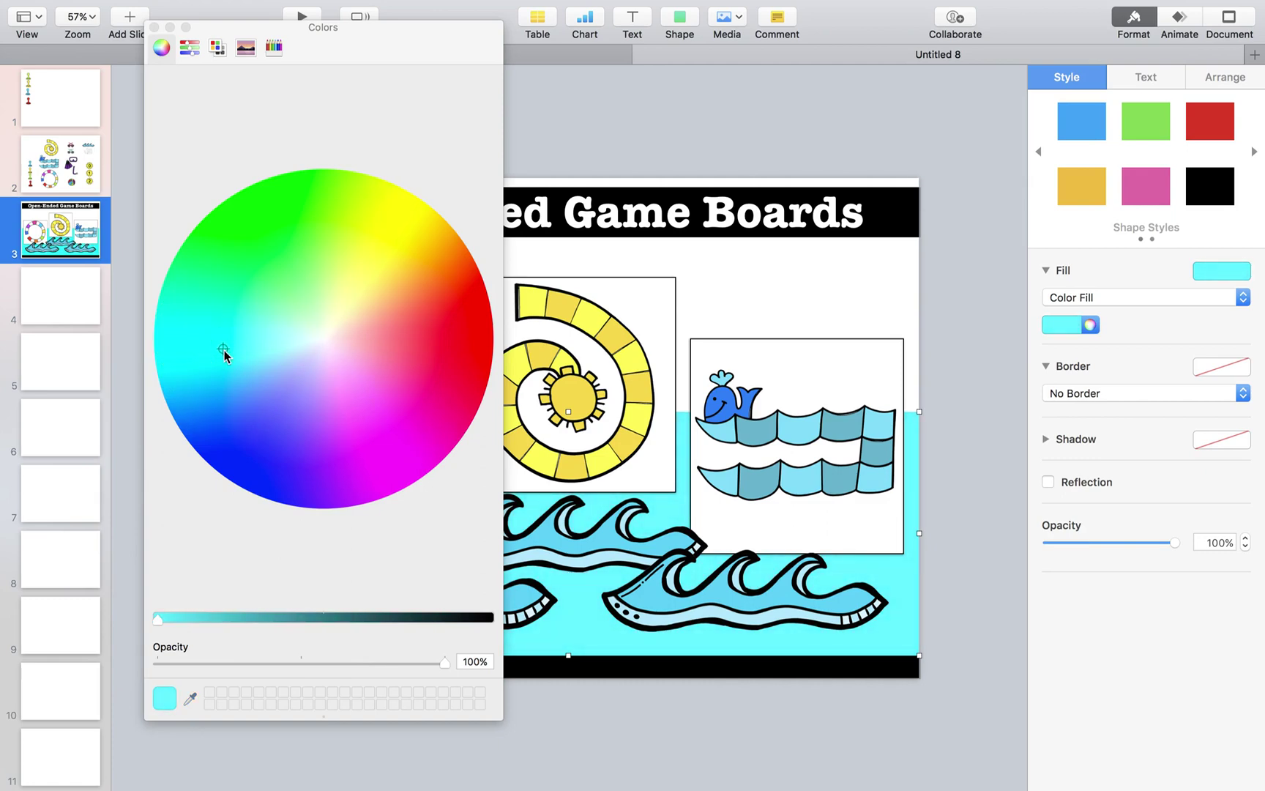
pyautogui.click(153, 27)
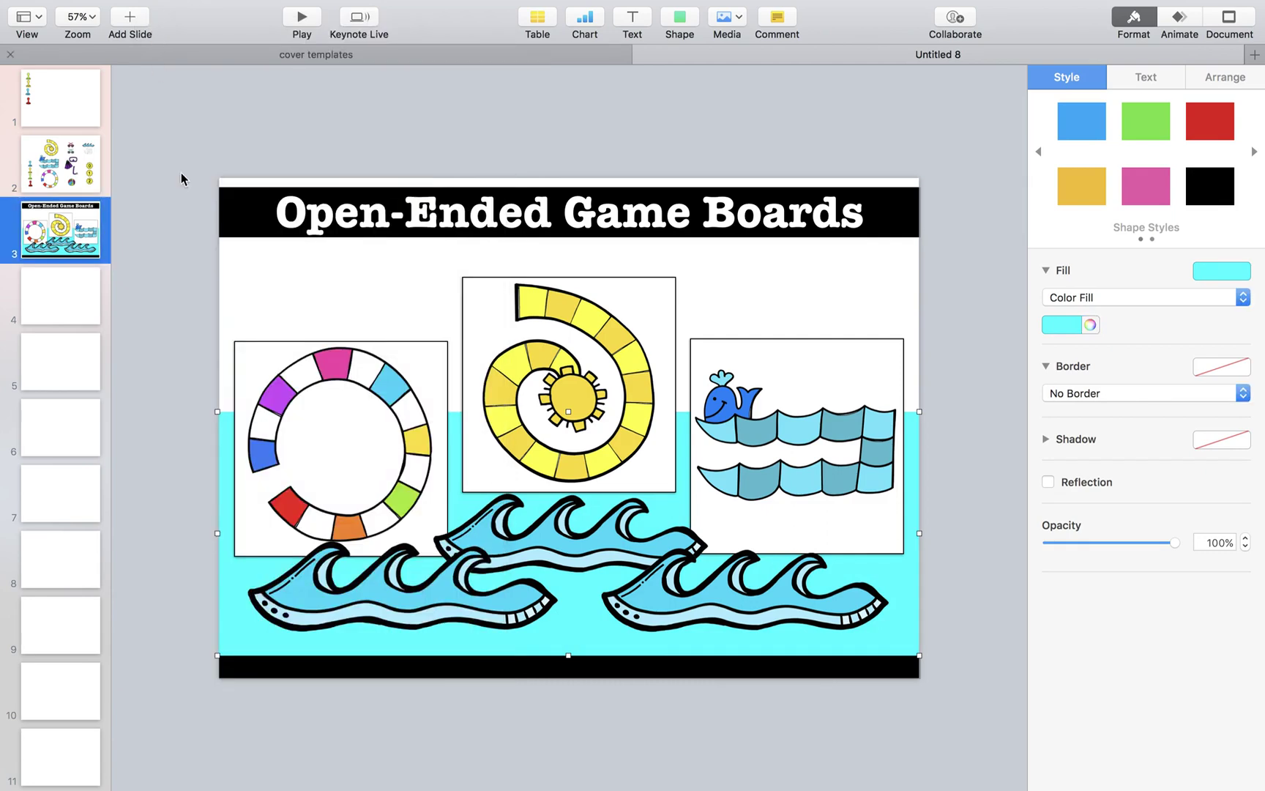
pyautogui.click(189, 248)
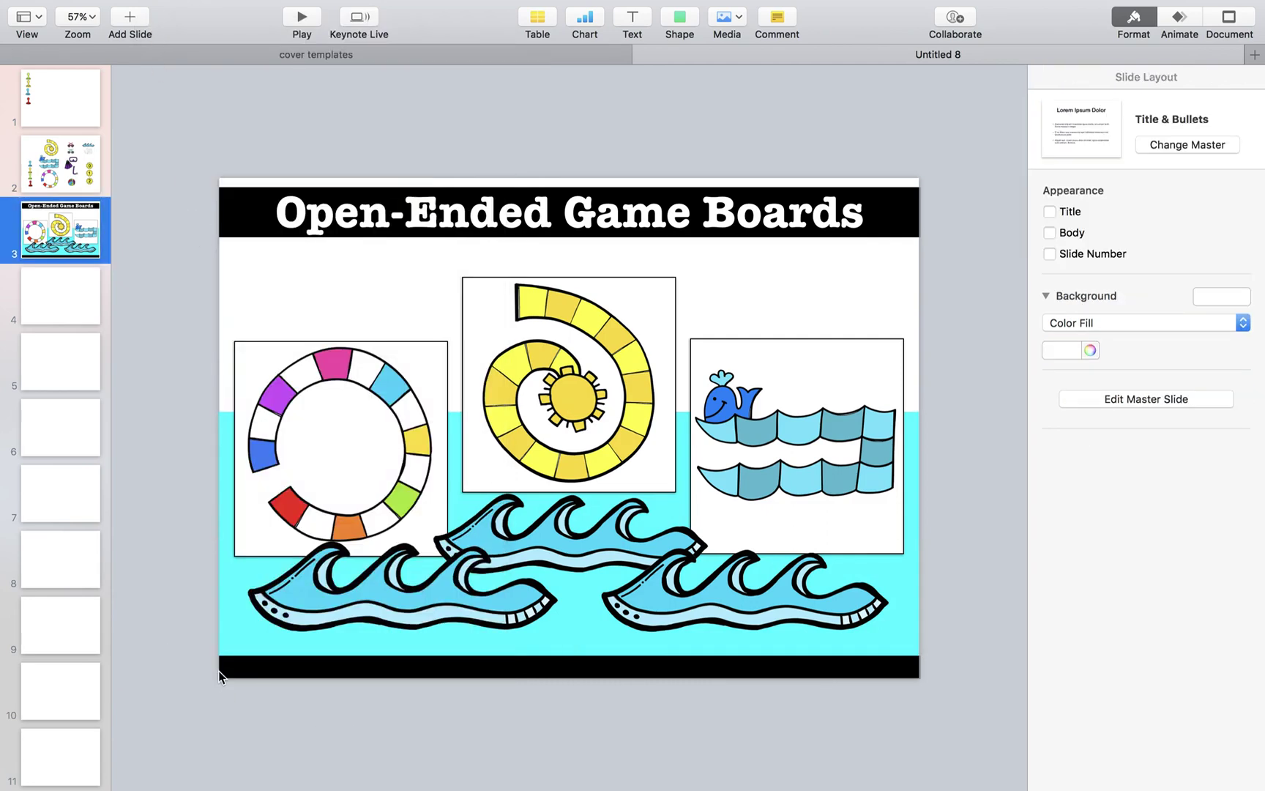